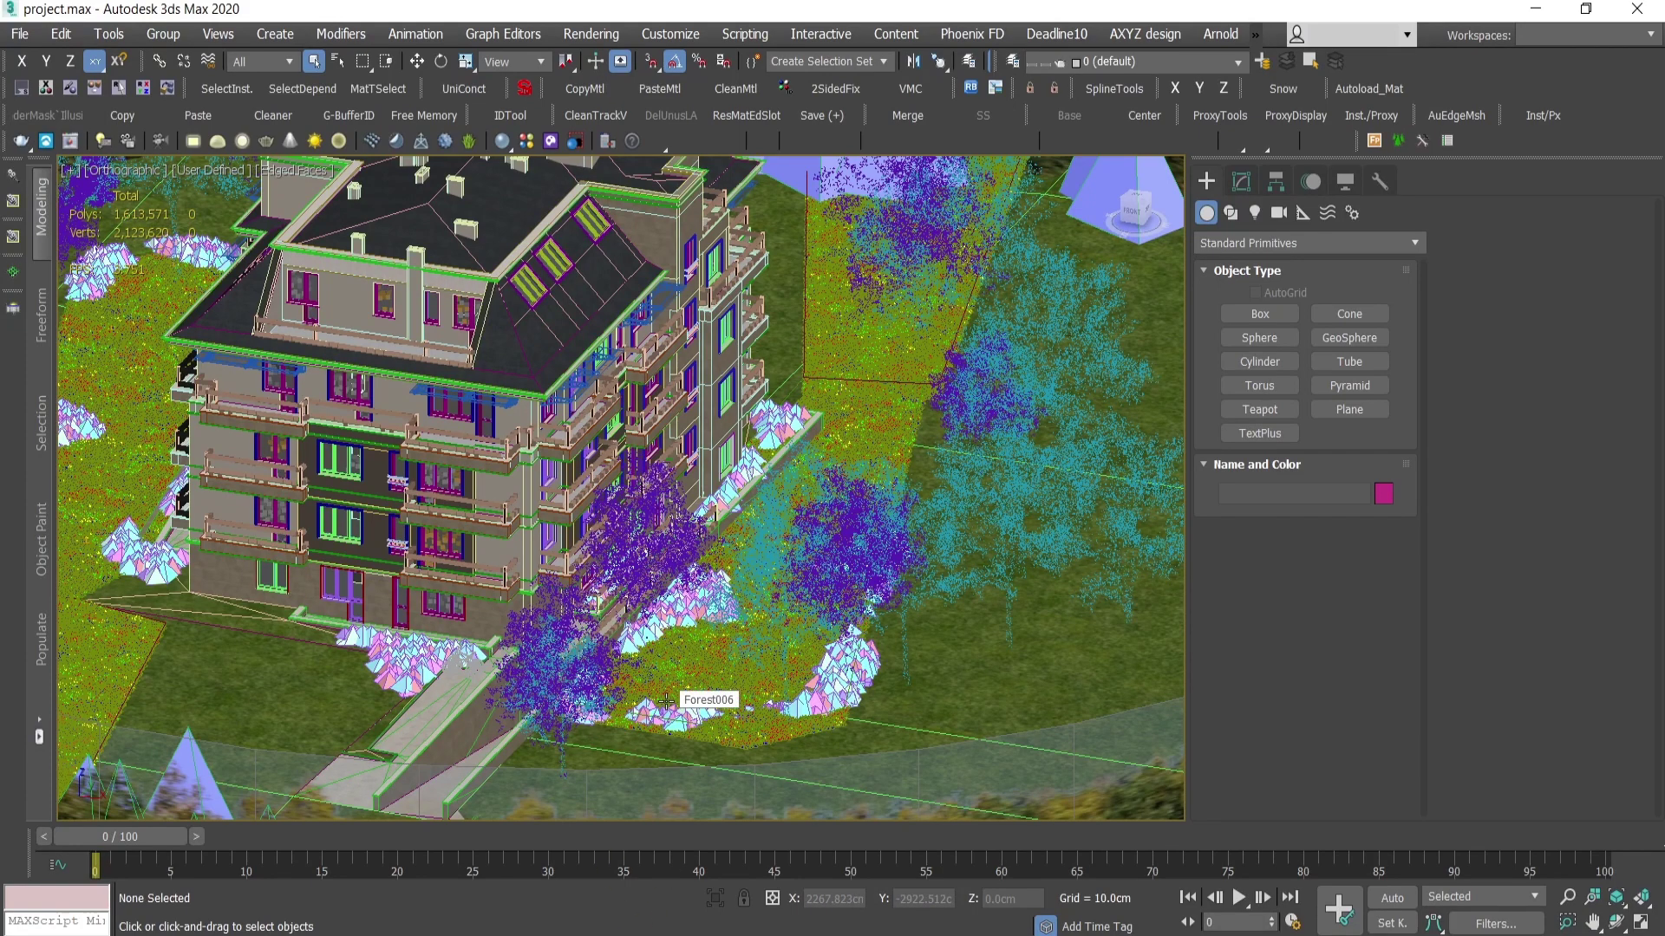
Check the computer's memory usage in Task Manager, then return to the 3ds Max scene.
{"action": "key", "text": "ctrl+shift+Escape"}
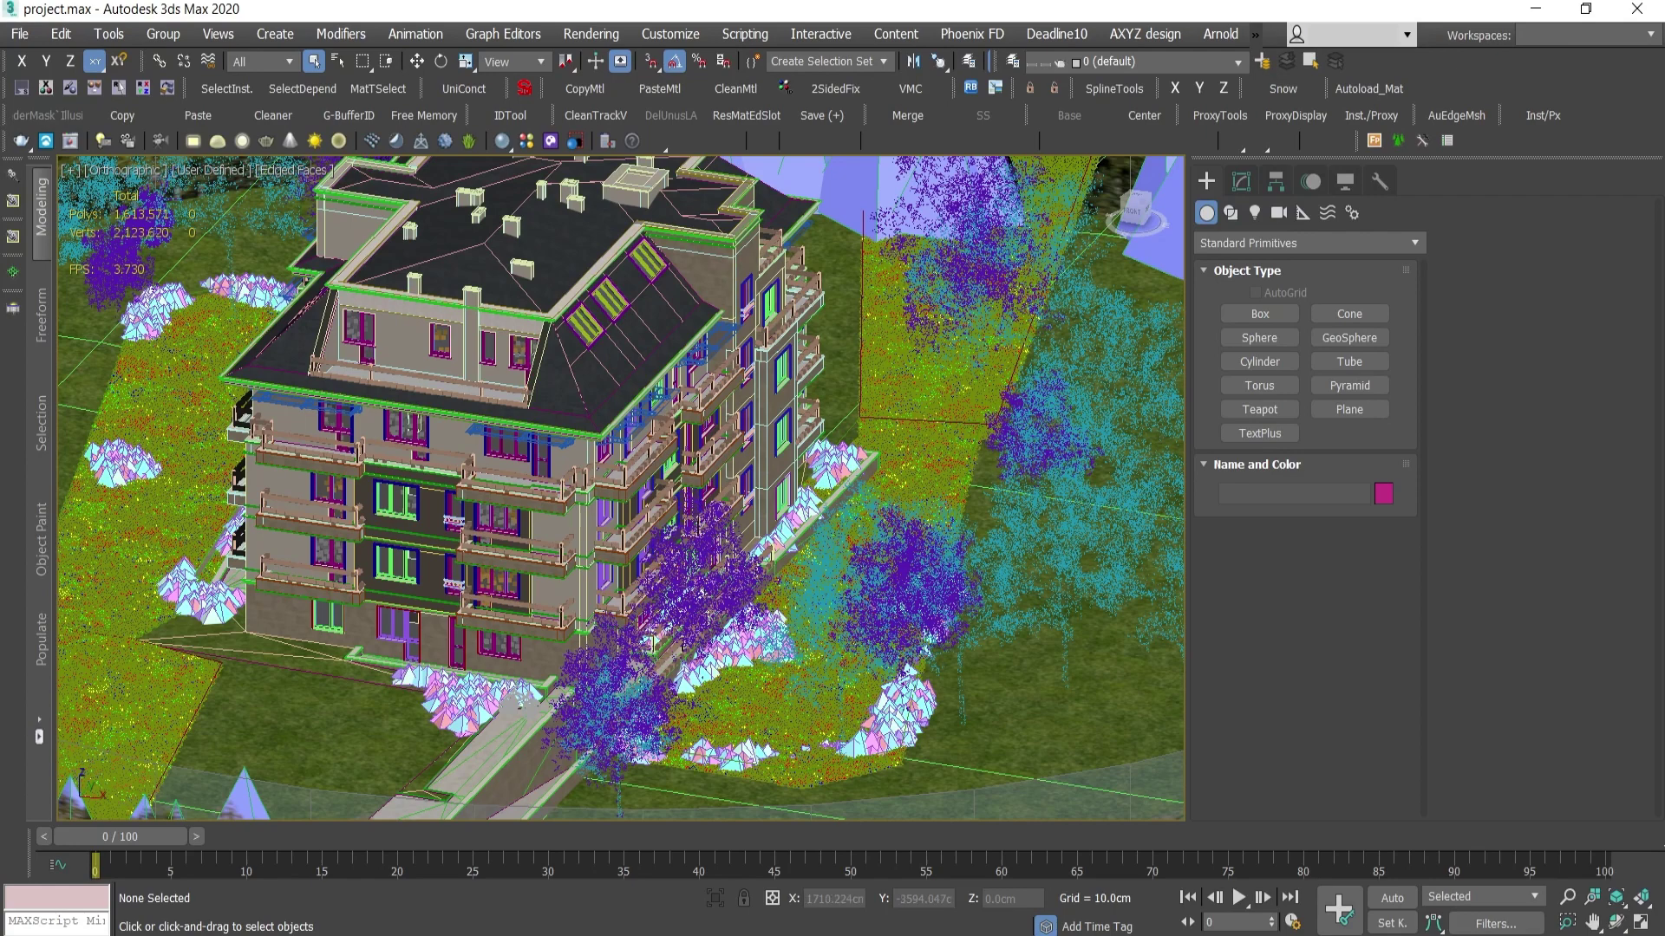
{"action": "key", "text": "ctrl+shift+Escape"}
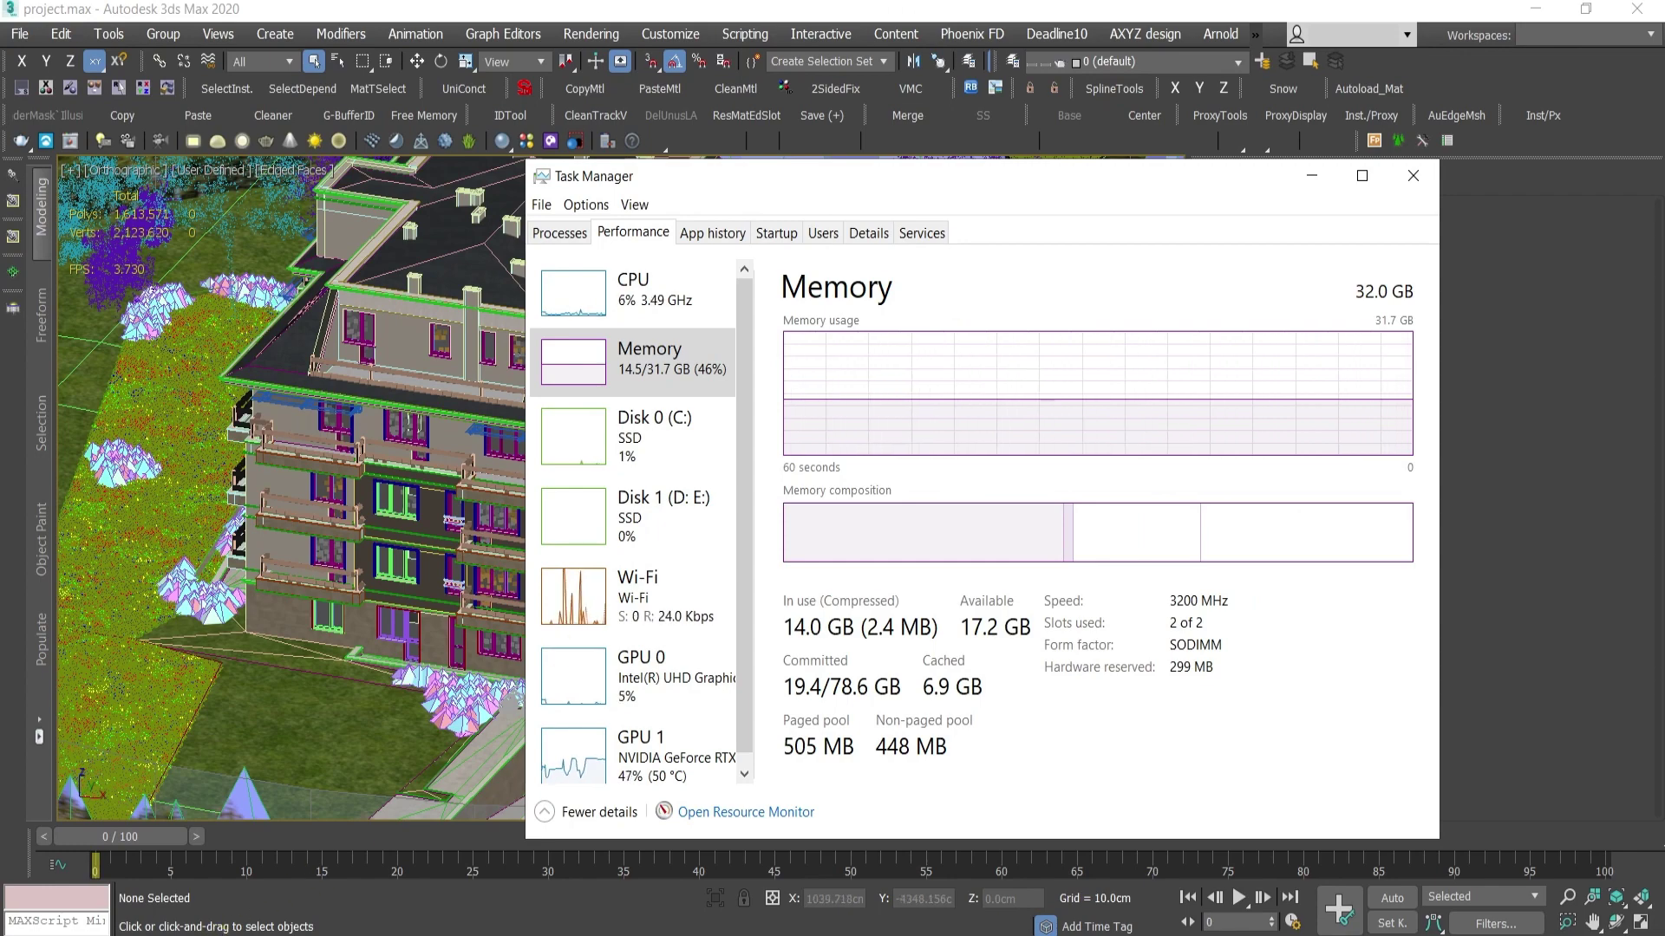
{"action": "left_click", "coordinate": [243, 935]}
{"action": "key", "text": "alt+Tab"}
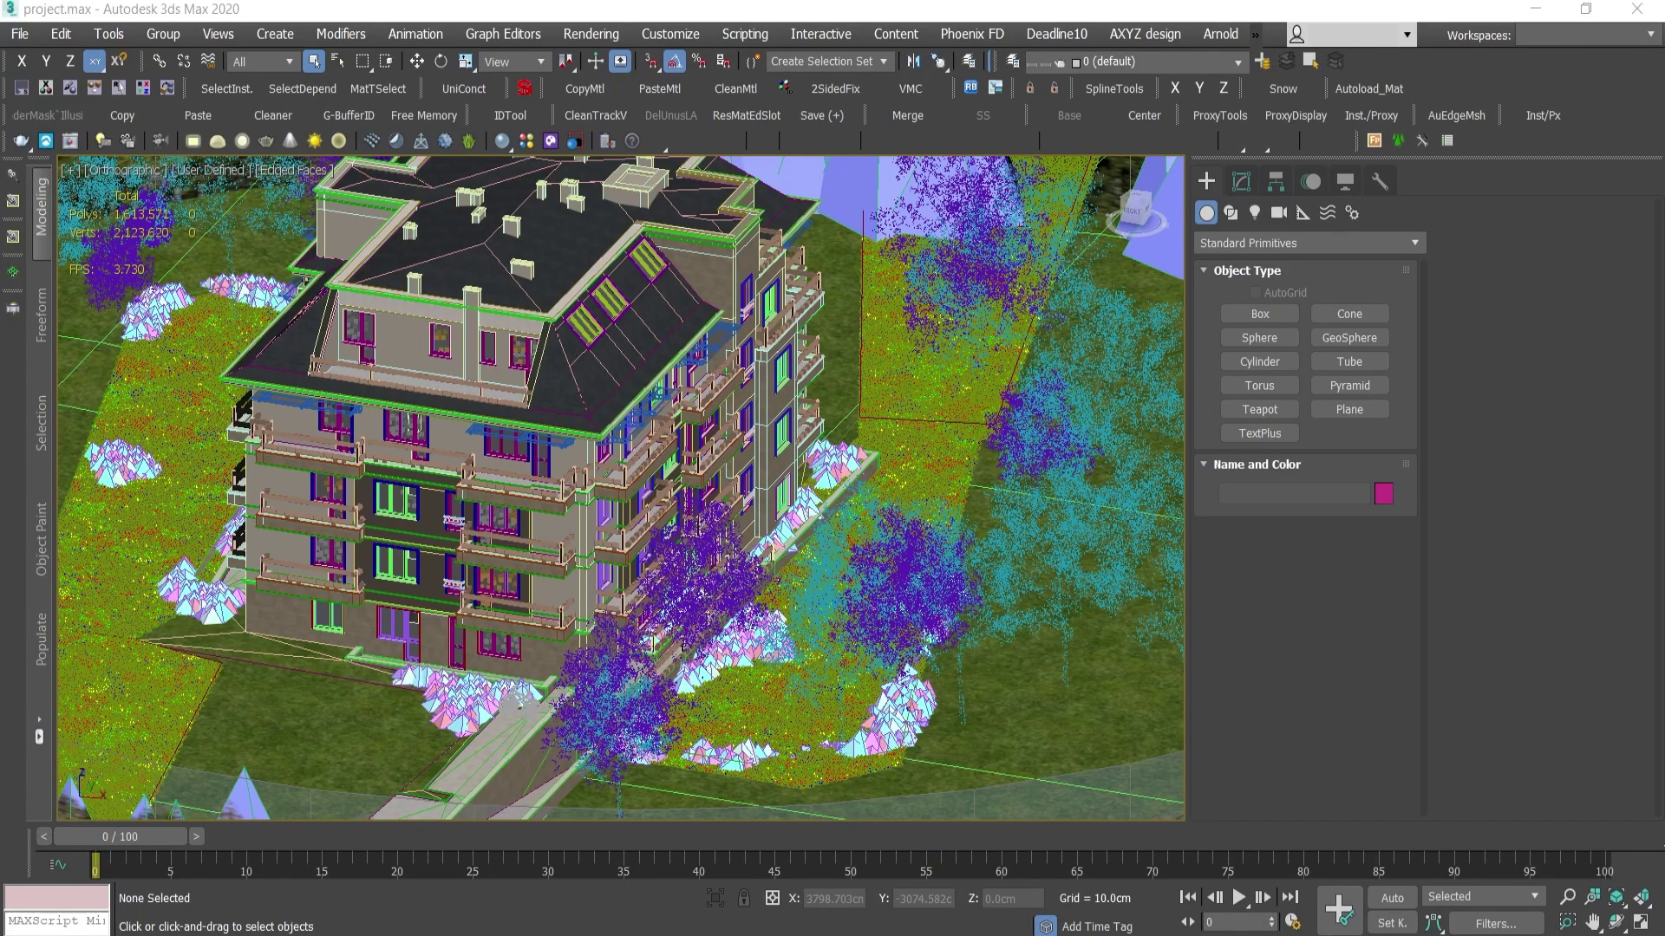
{"action": "key", "text": "ctrl+shift+Escape"}
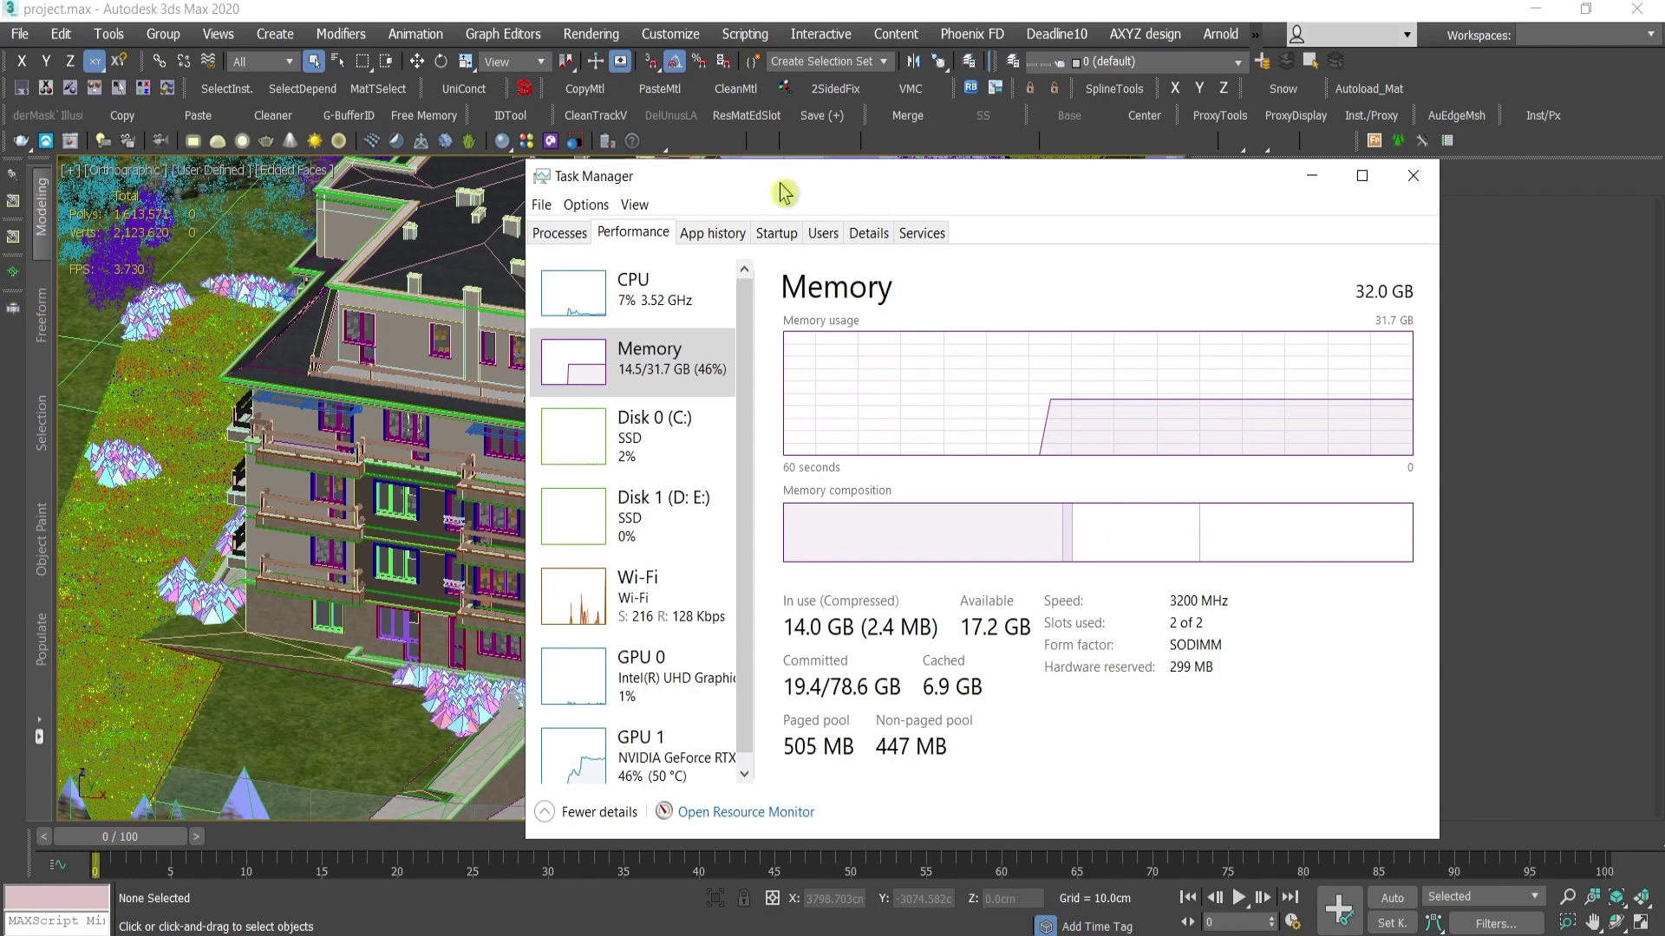
{"action": "key", "text": "alt+Tab"}
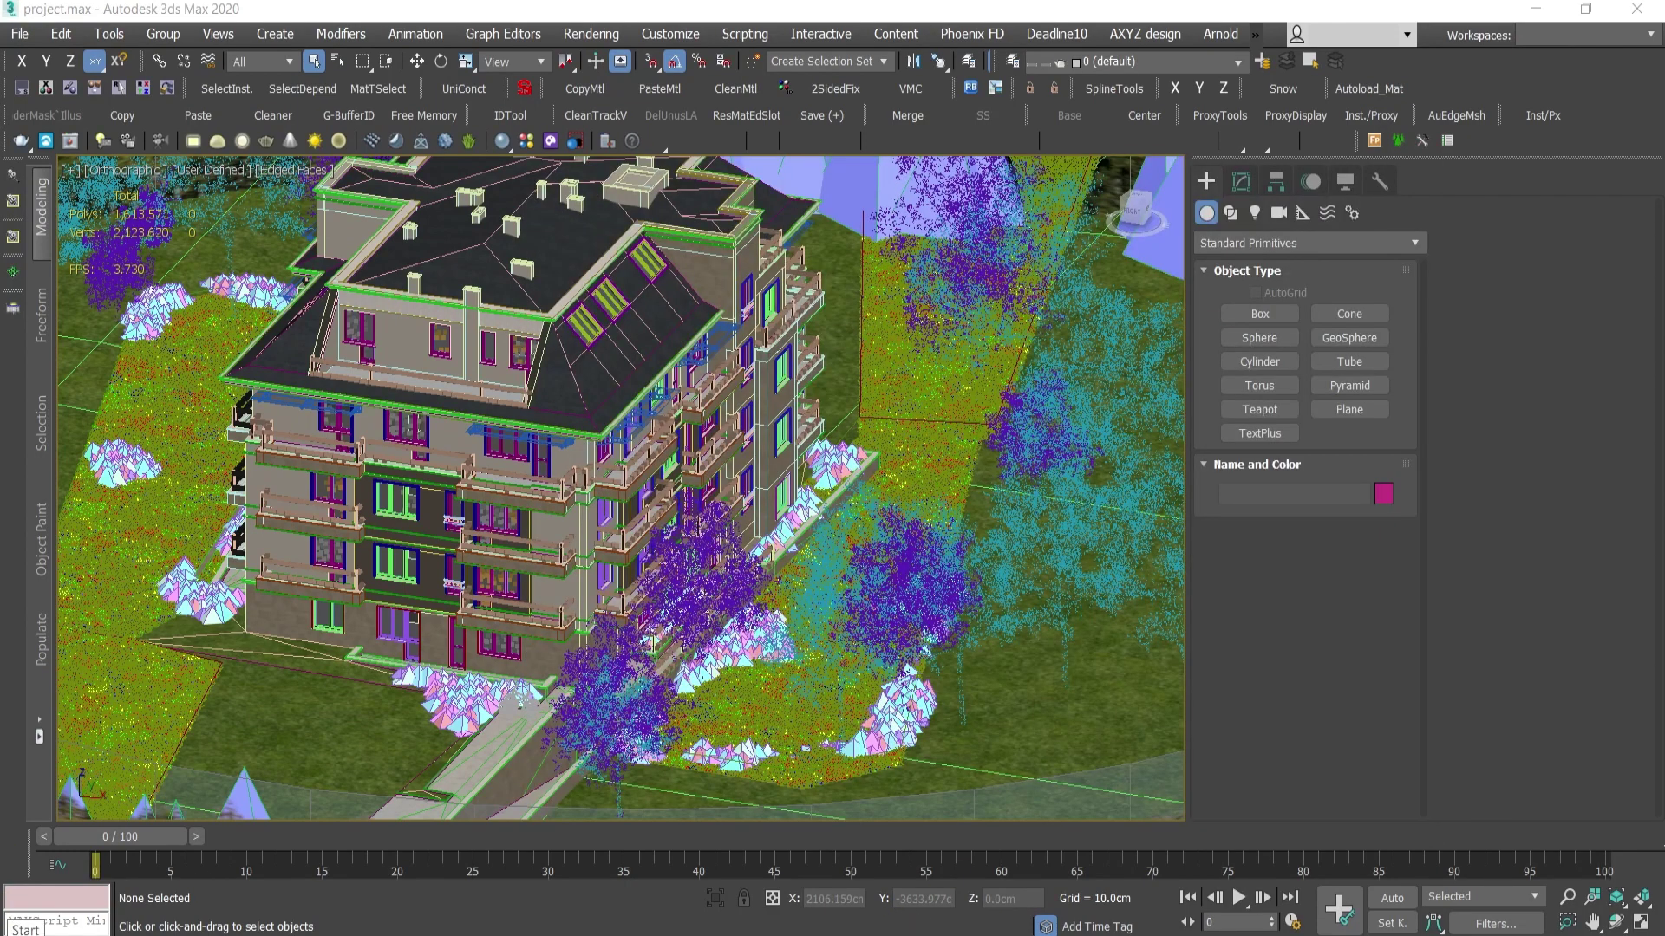
Open Control Panel, search 'adva', and open View advanced system settings.
{"action": "key", "text": "super"}
{"action": "type", "text": "co"}
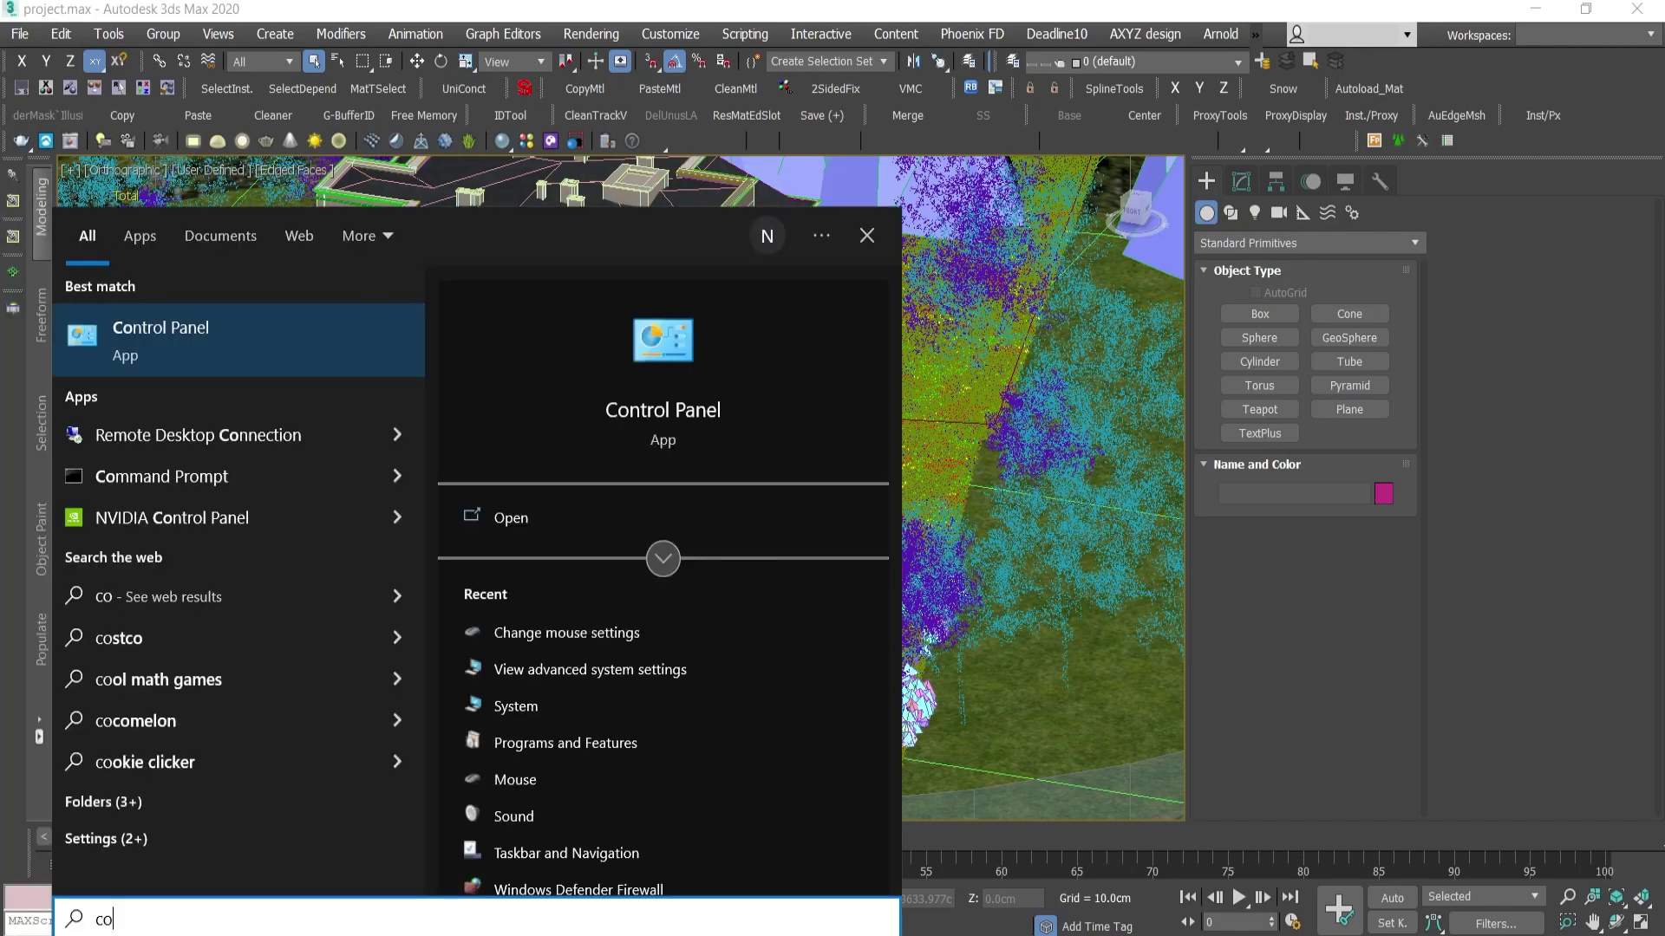
{"action": "key", "text": "Return"}
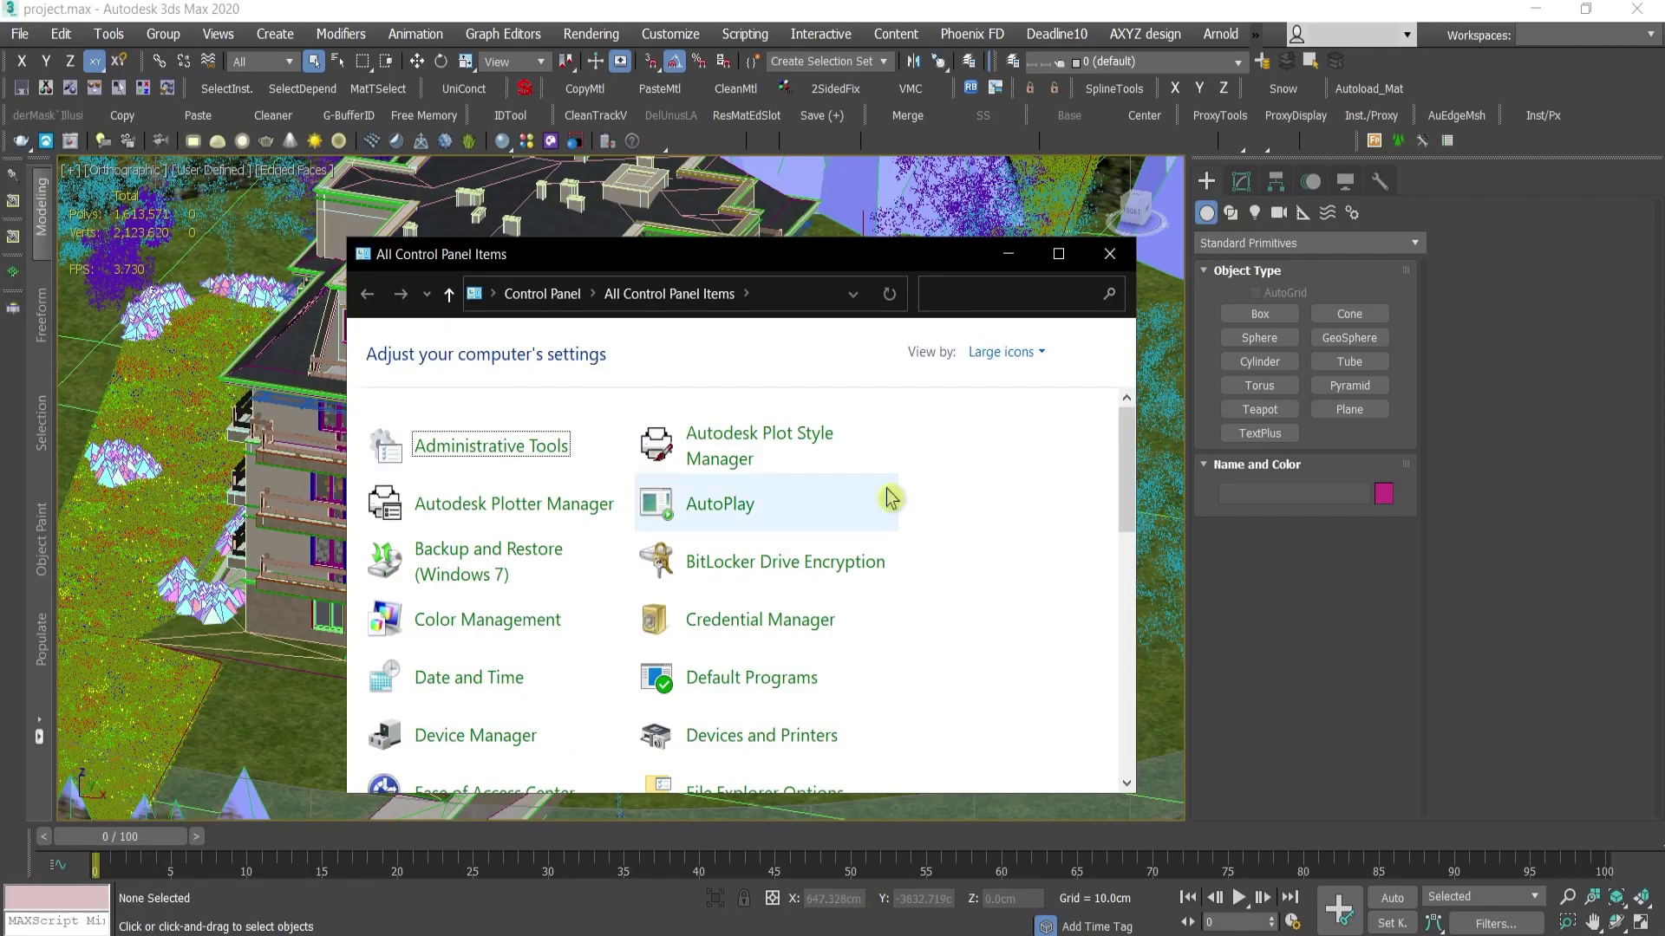
{"action": "left_click", "coordinate": [964, 291]}
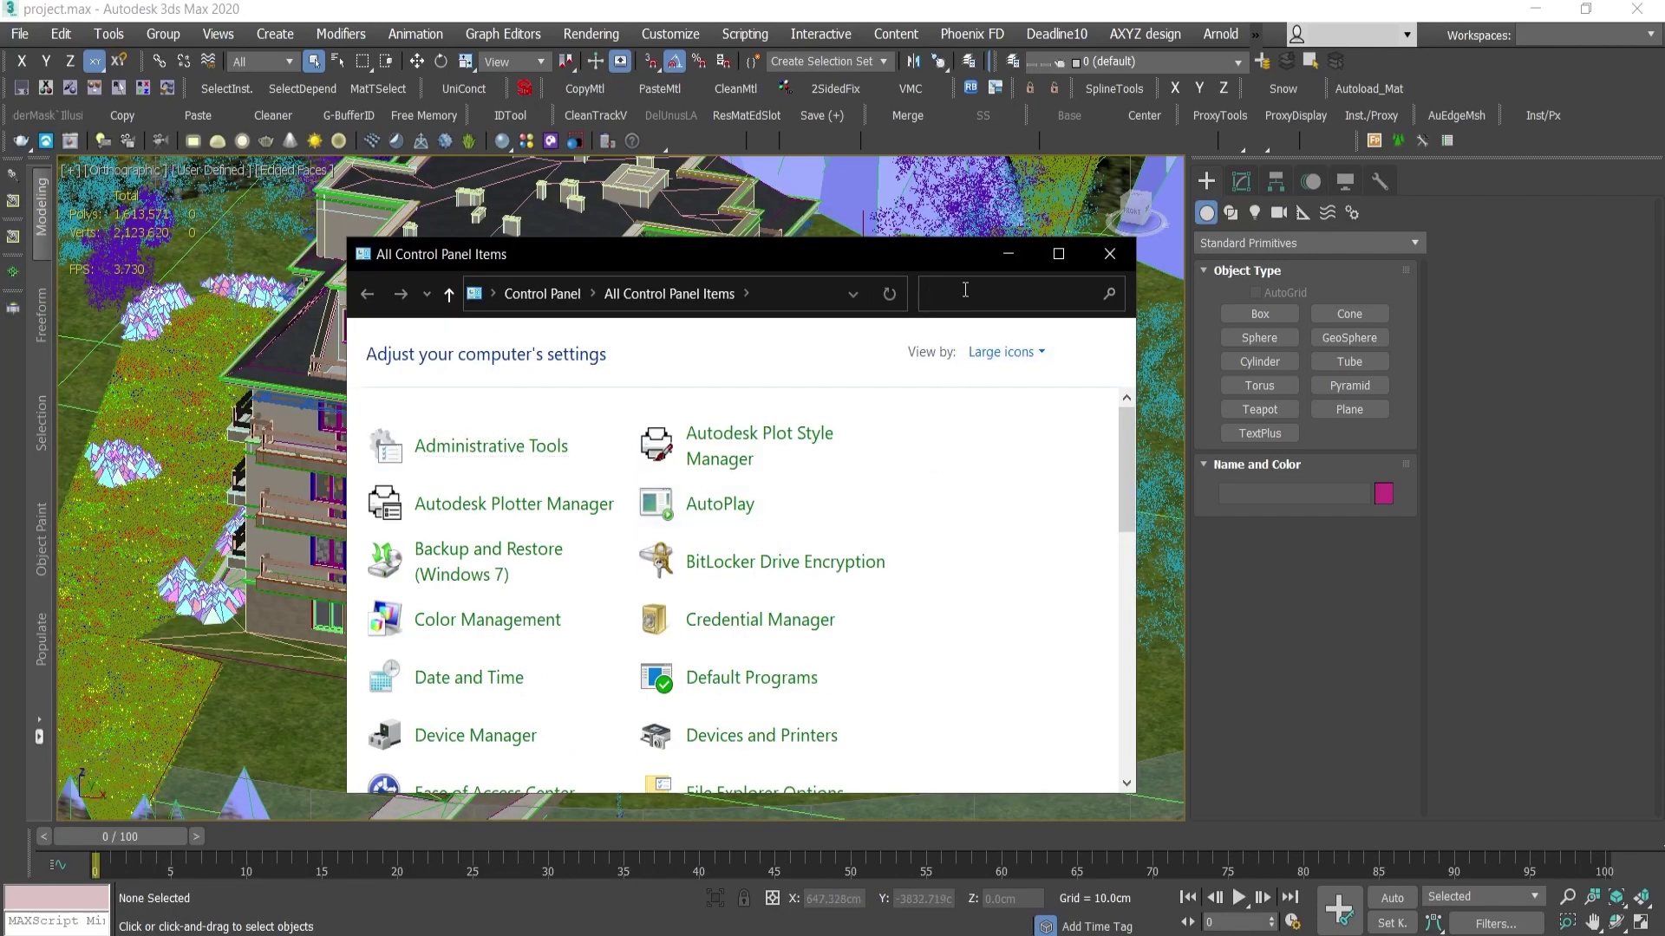
{"action": "type", "text": "adva"}
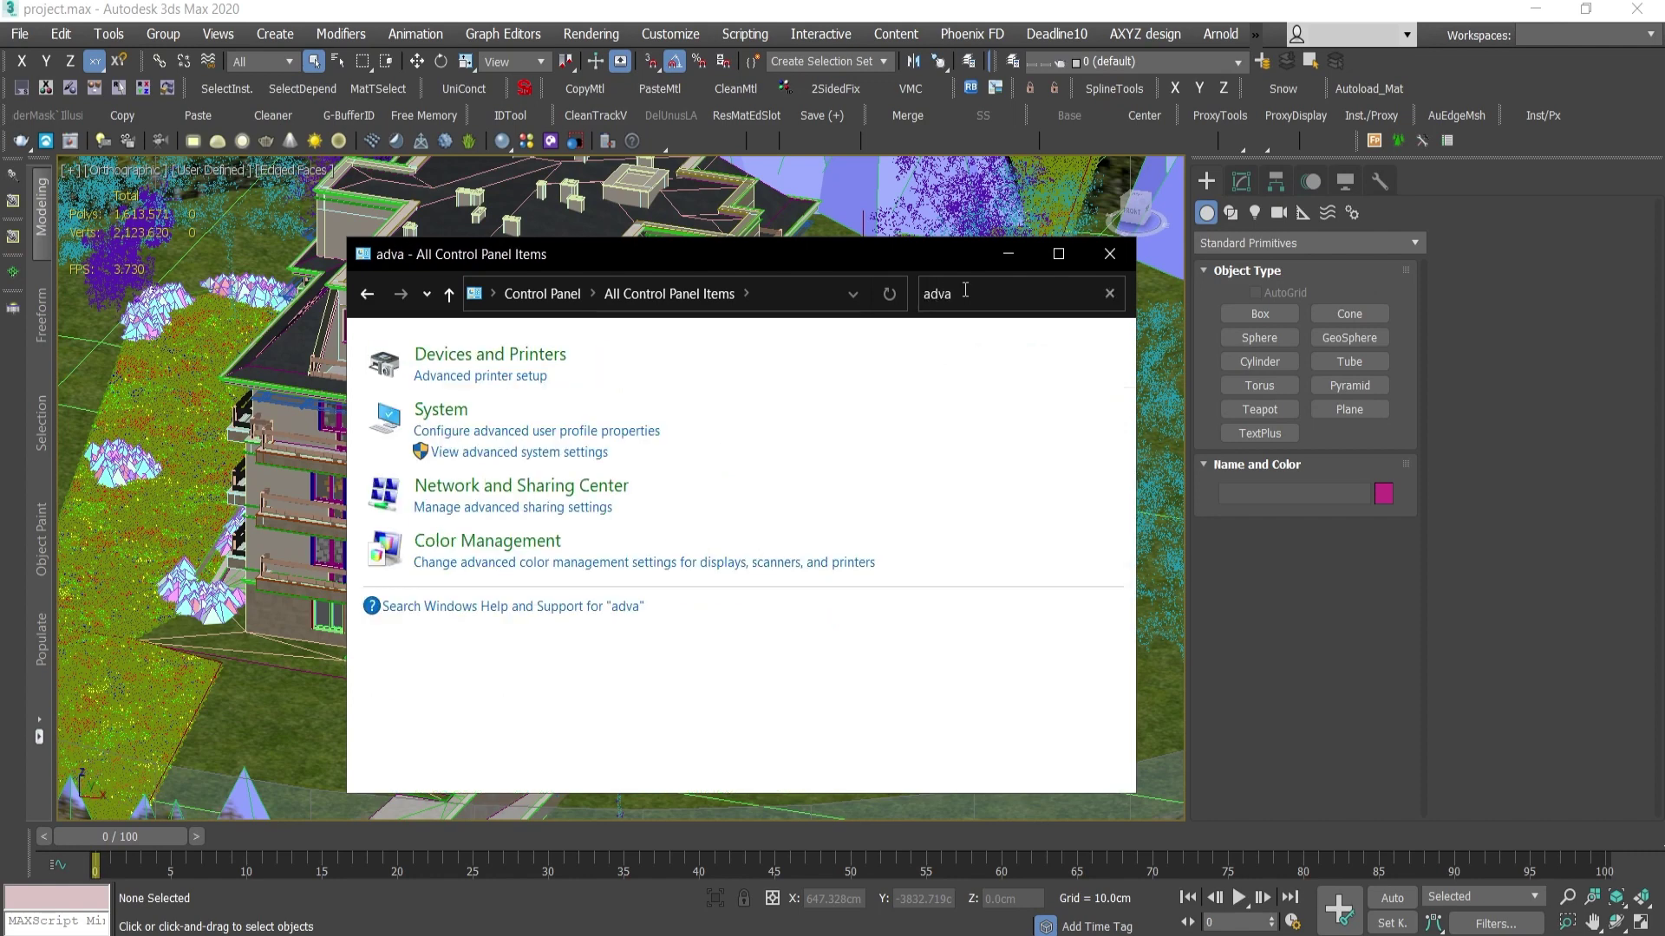
{"action": "left_click", "coordinate": [458, 456]}
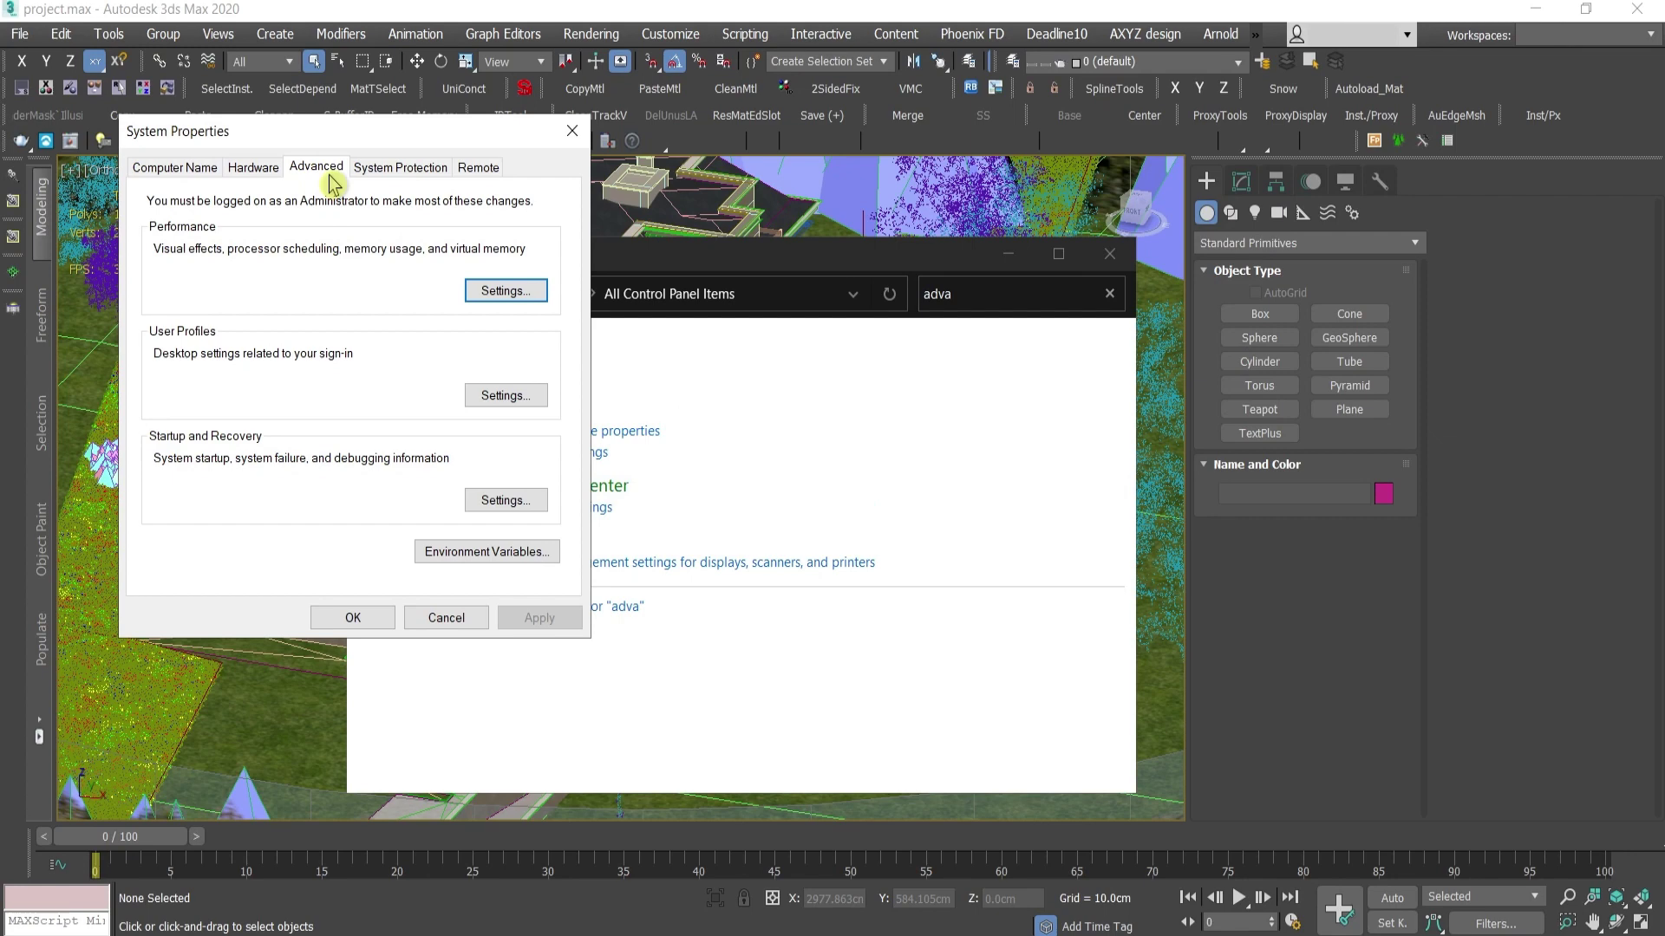
Open the Virtual Memory dialog from the Advanced tab of Performance Options.
{"action": "left_click", "coordinate": [507, 295]}
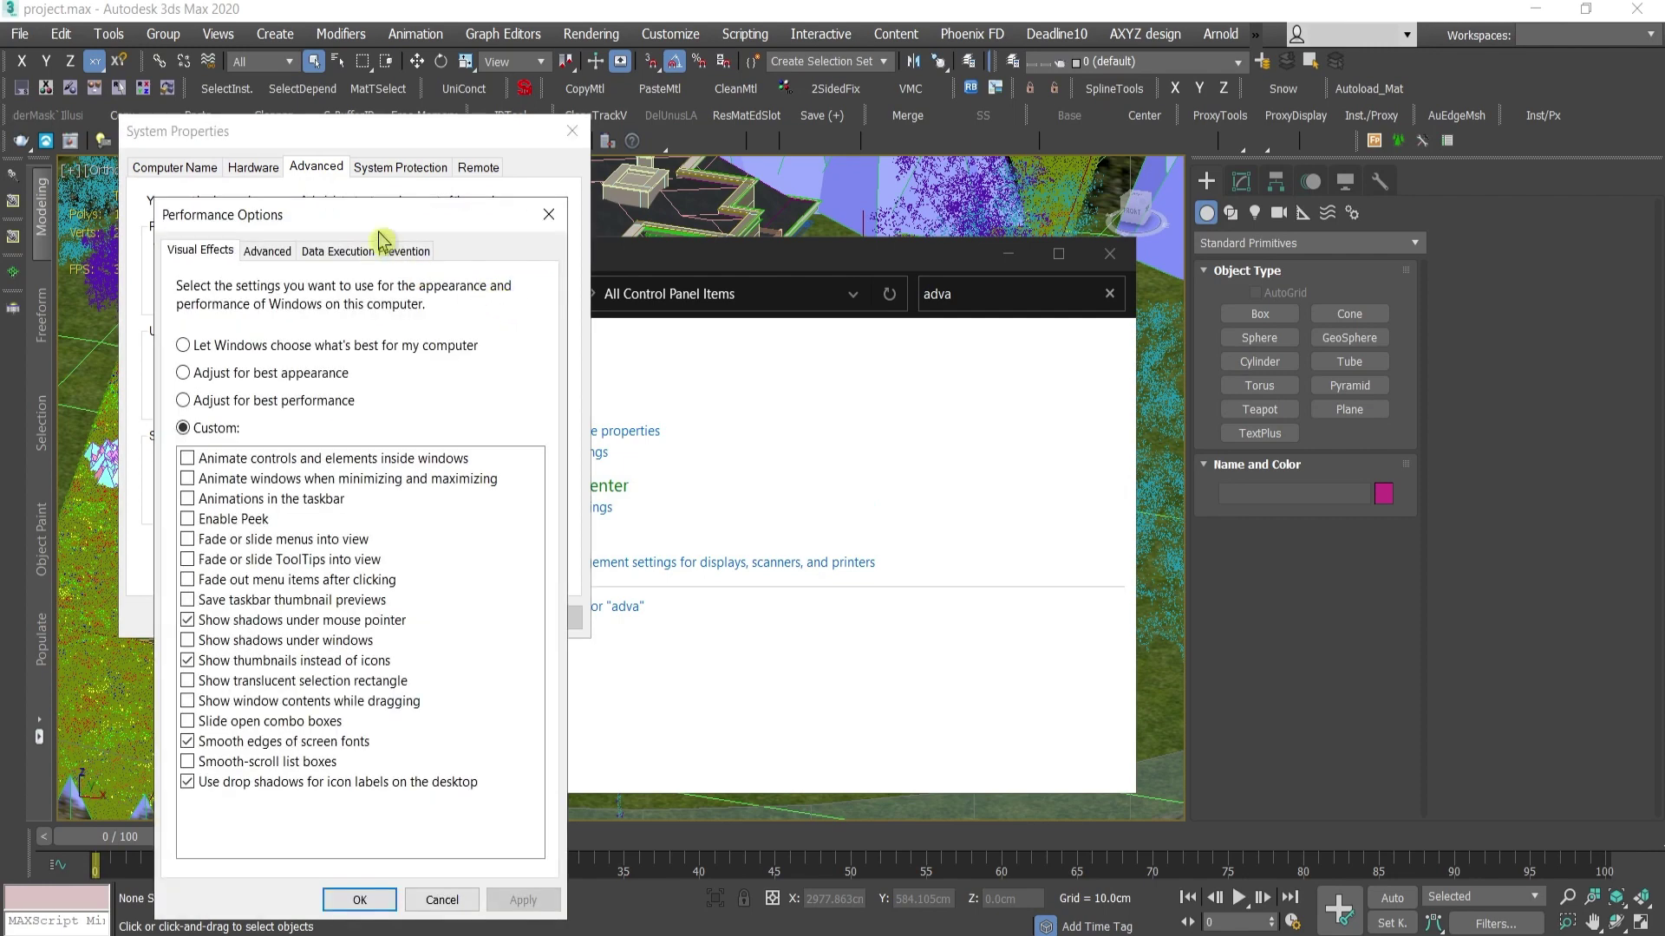
{"action": "left_click", "coordinate": [268, 253]}
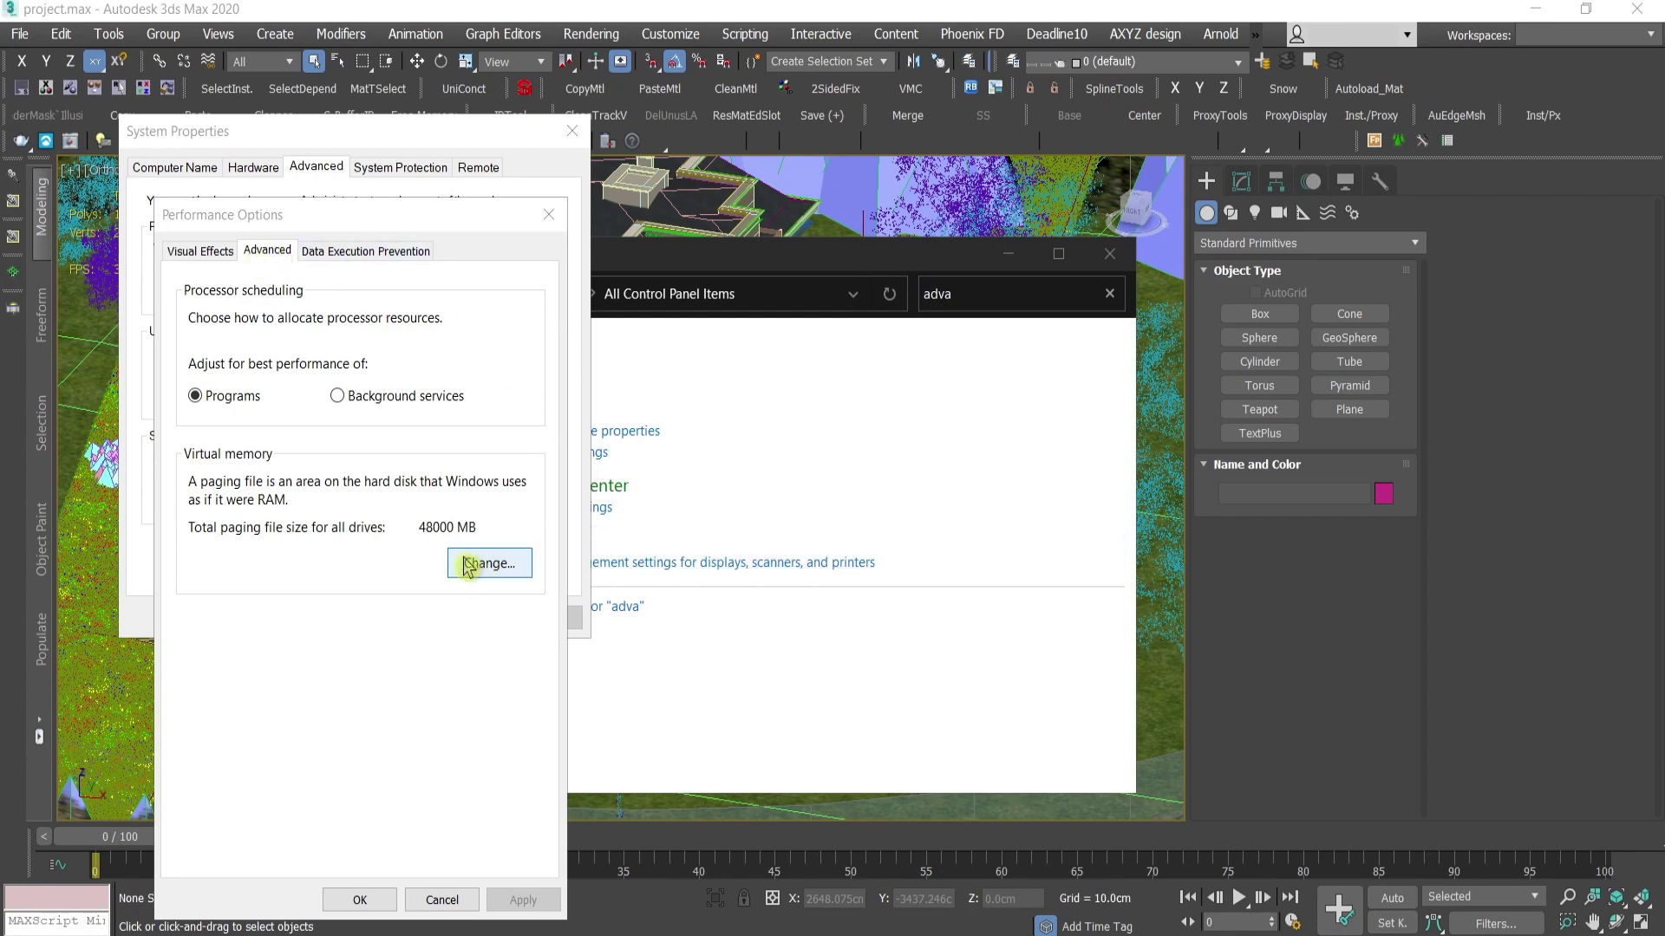
{"action": "left_click", "coordinate": [490, 565]}
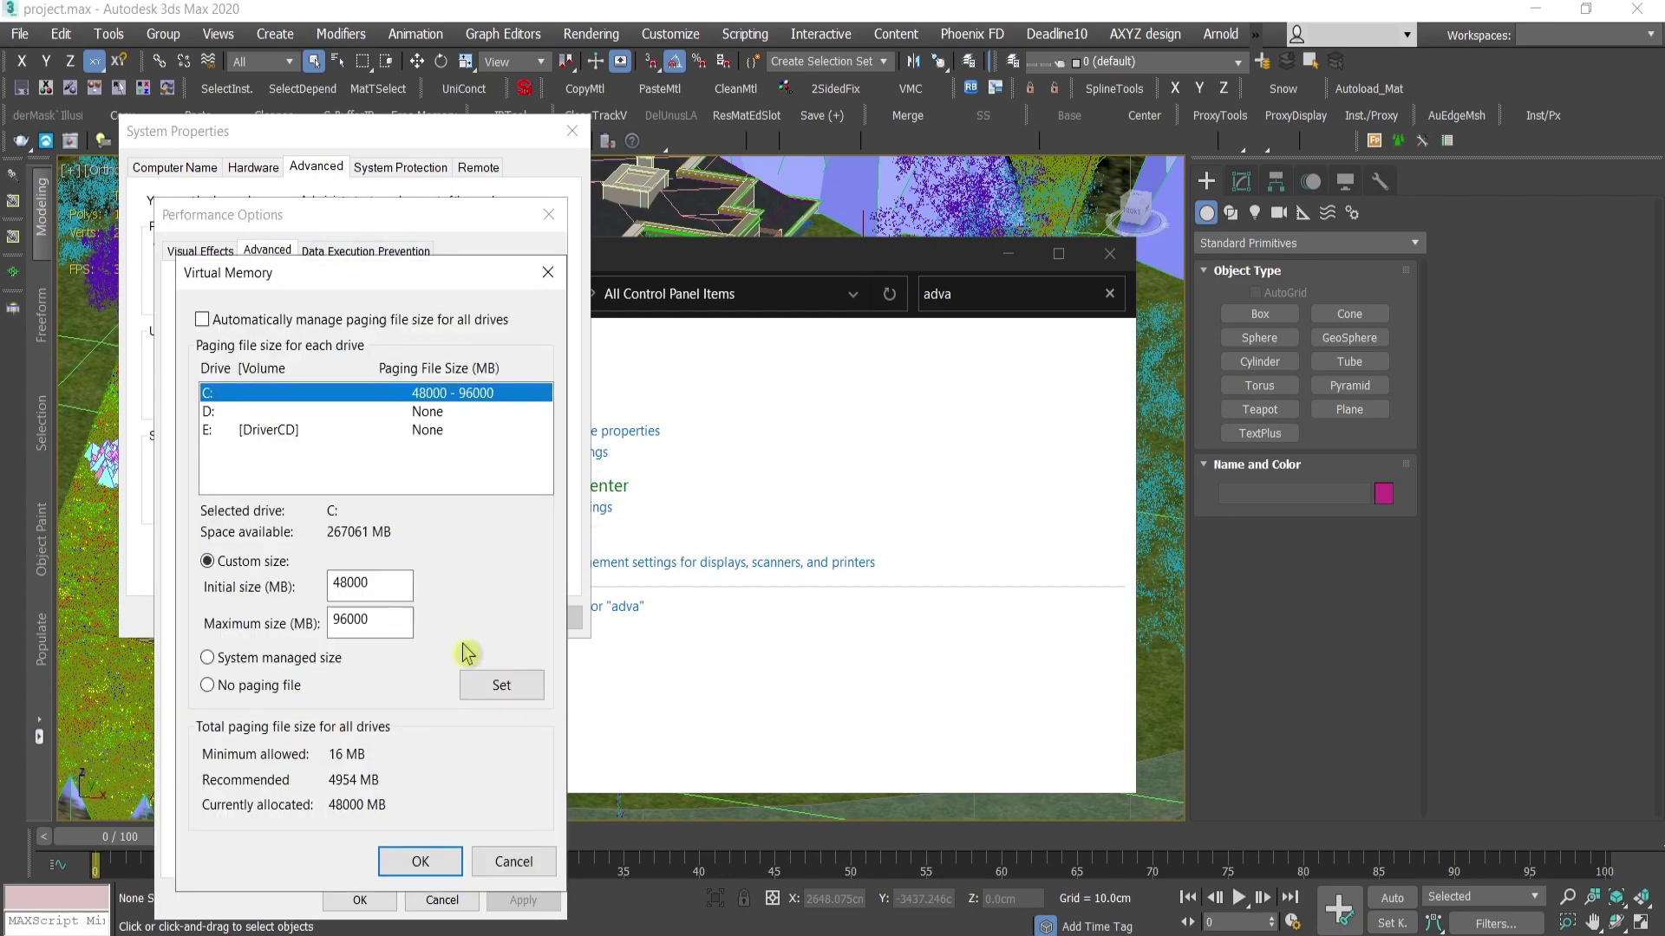
Switch drive C: to a custom paging file size and check the installed RAM.
{"action": "left_click", "coordinate": [264, 321]}
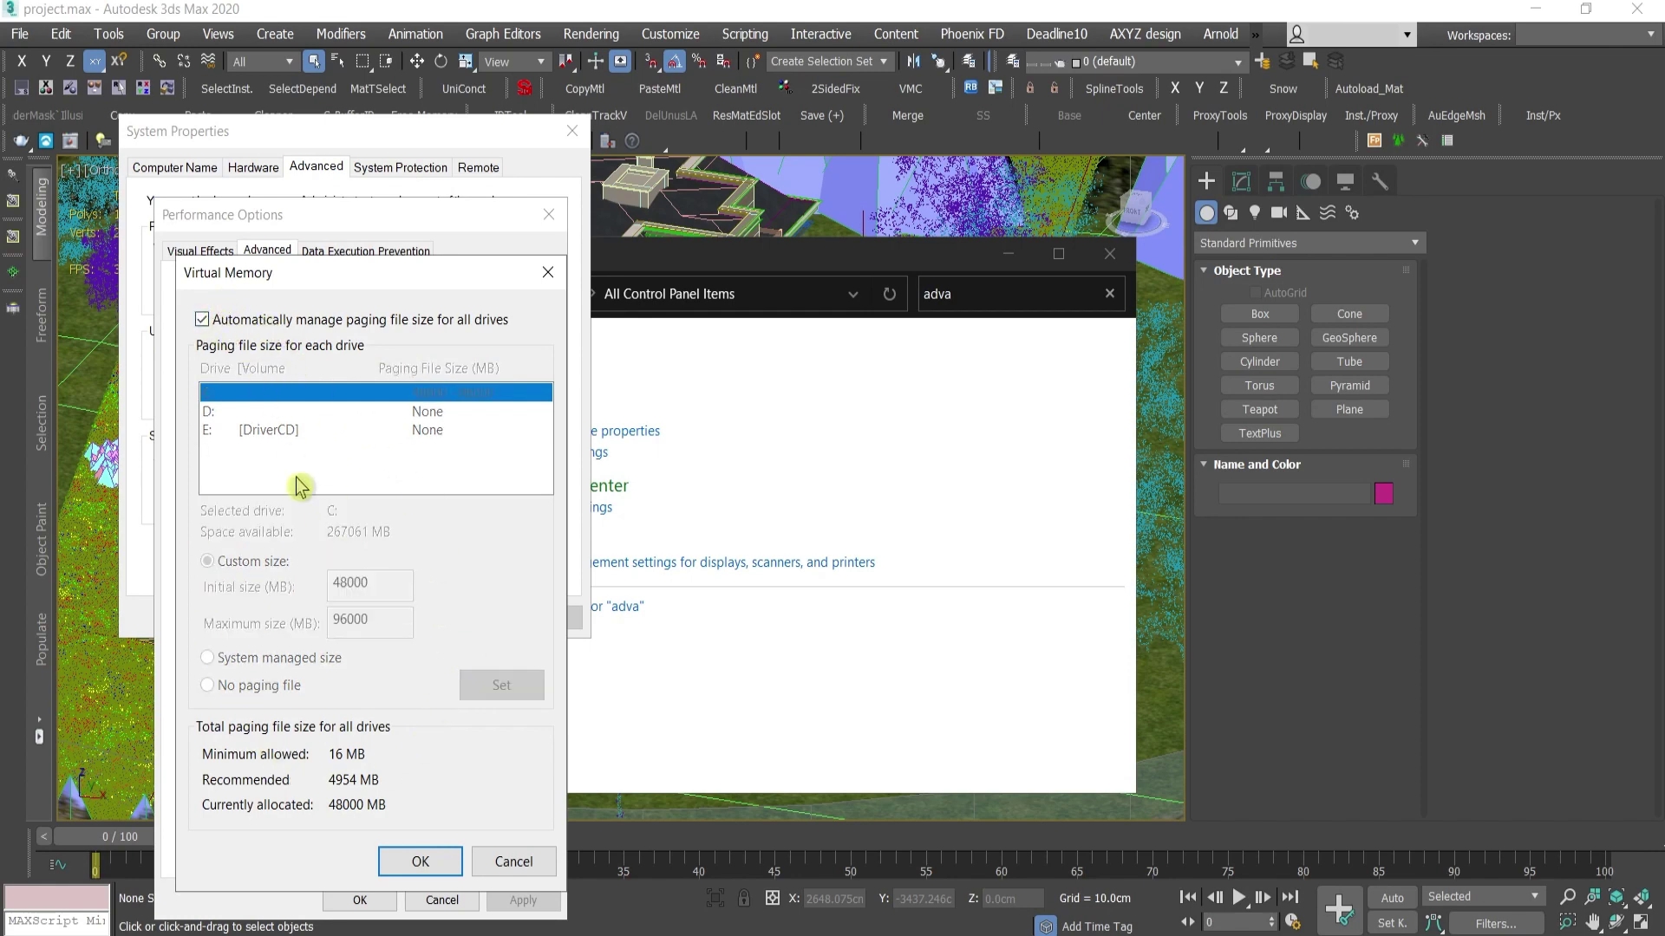
{"action": "left_click", "coordinate": [204, 321]}
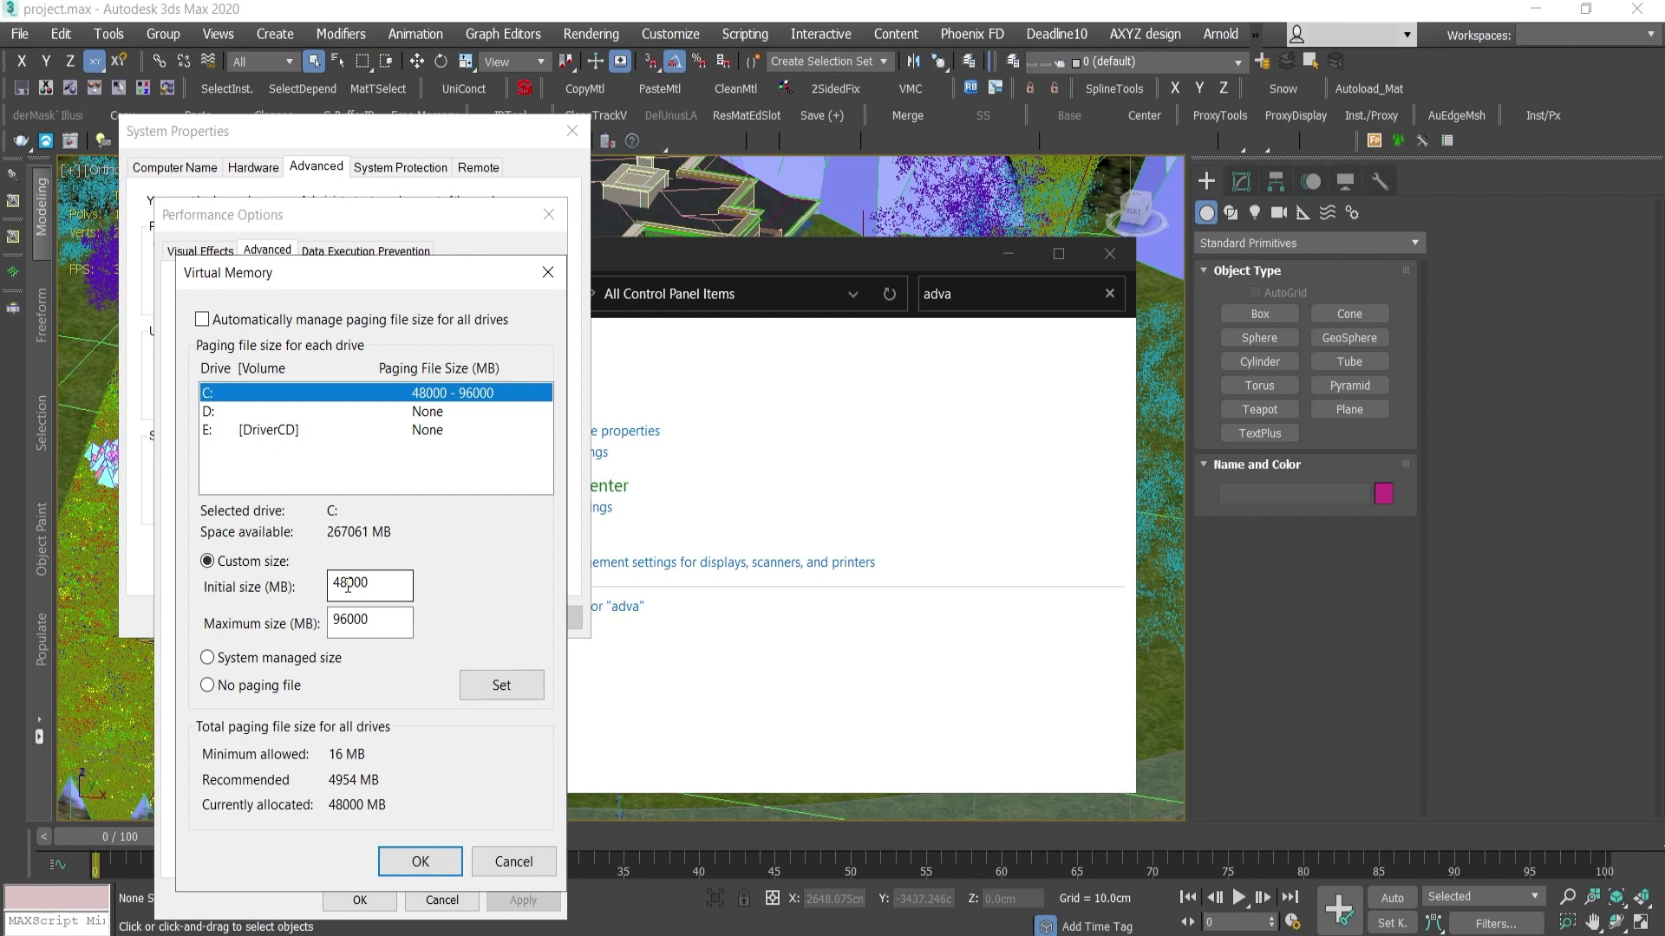
{"action": "left_click", "coordinate": [531, 923]}
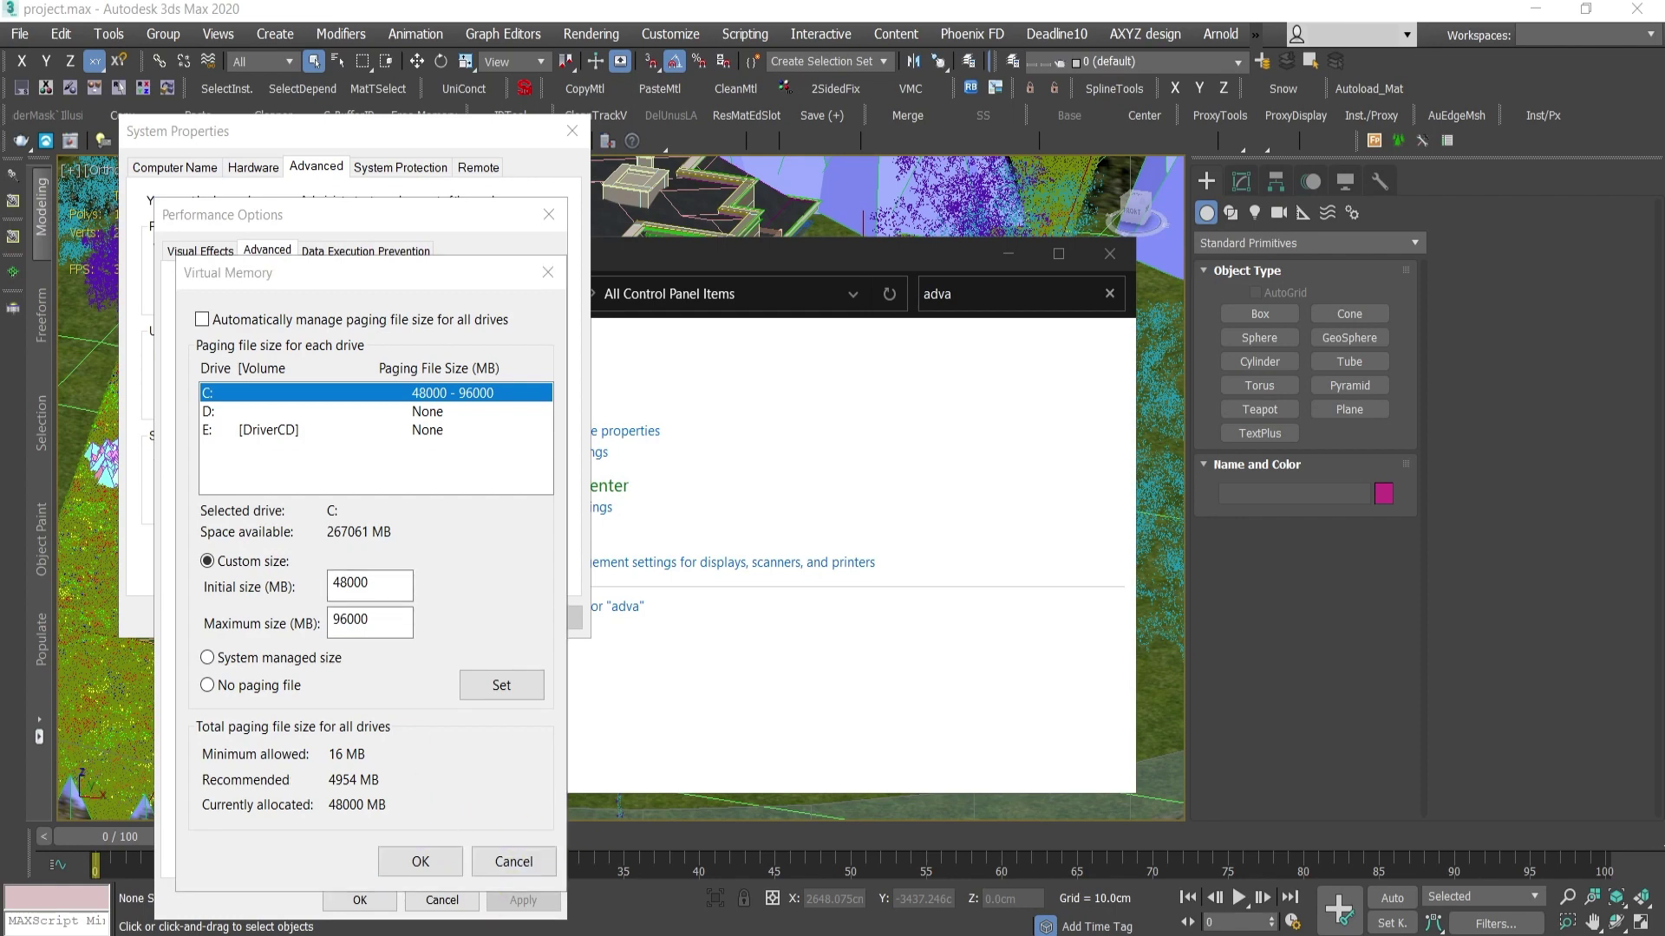
{"action": "left_click", "coordinate": [421, 883]}
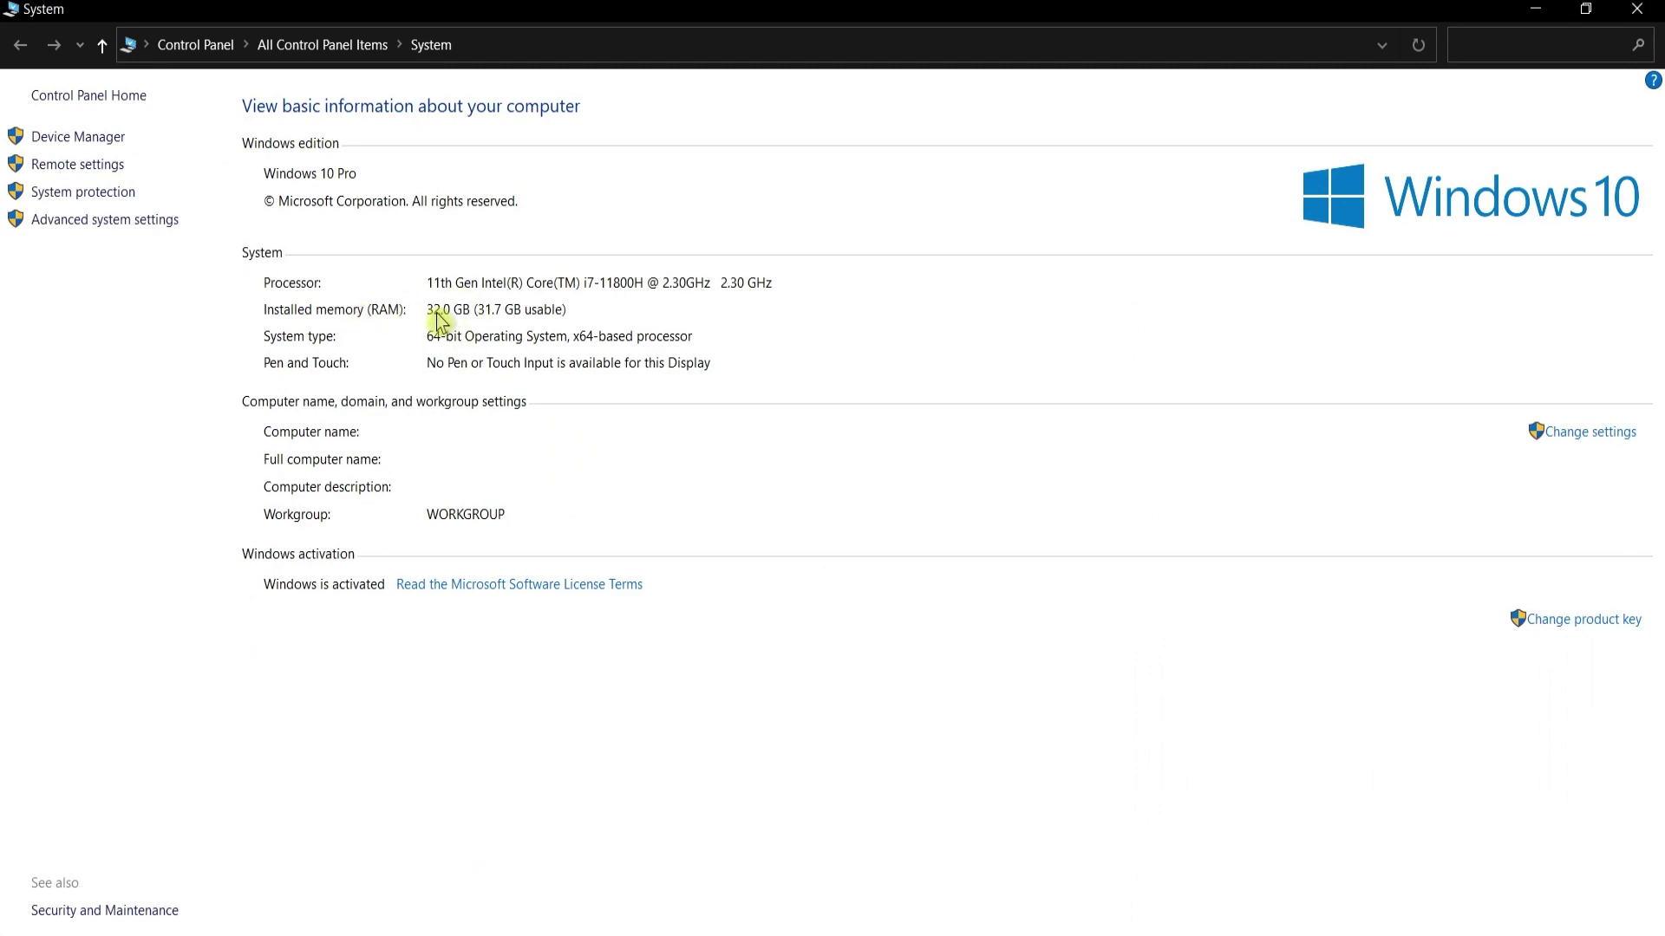
{"action": "left_click", "coordinate": [1535, 9]}
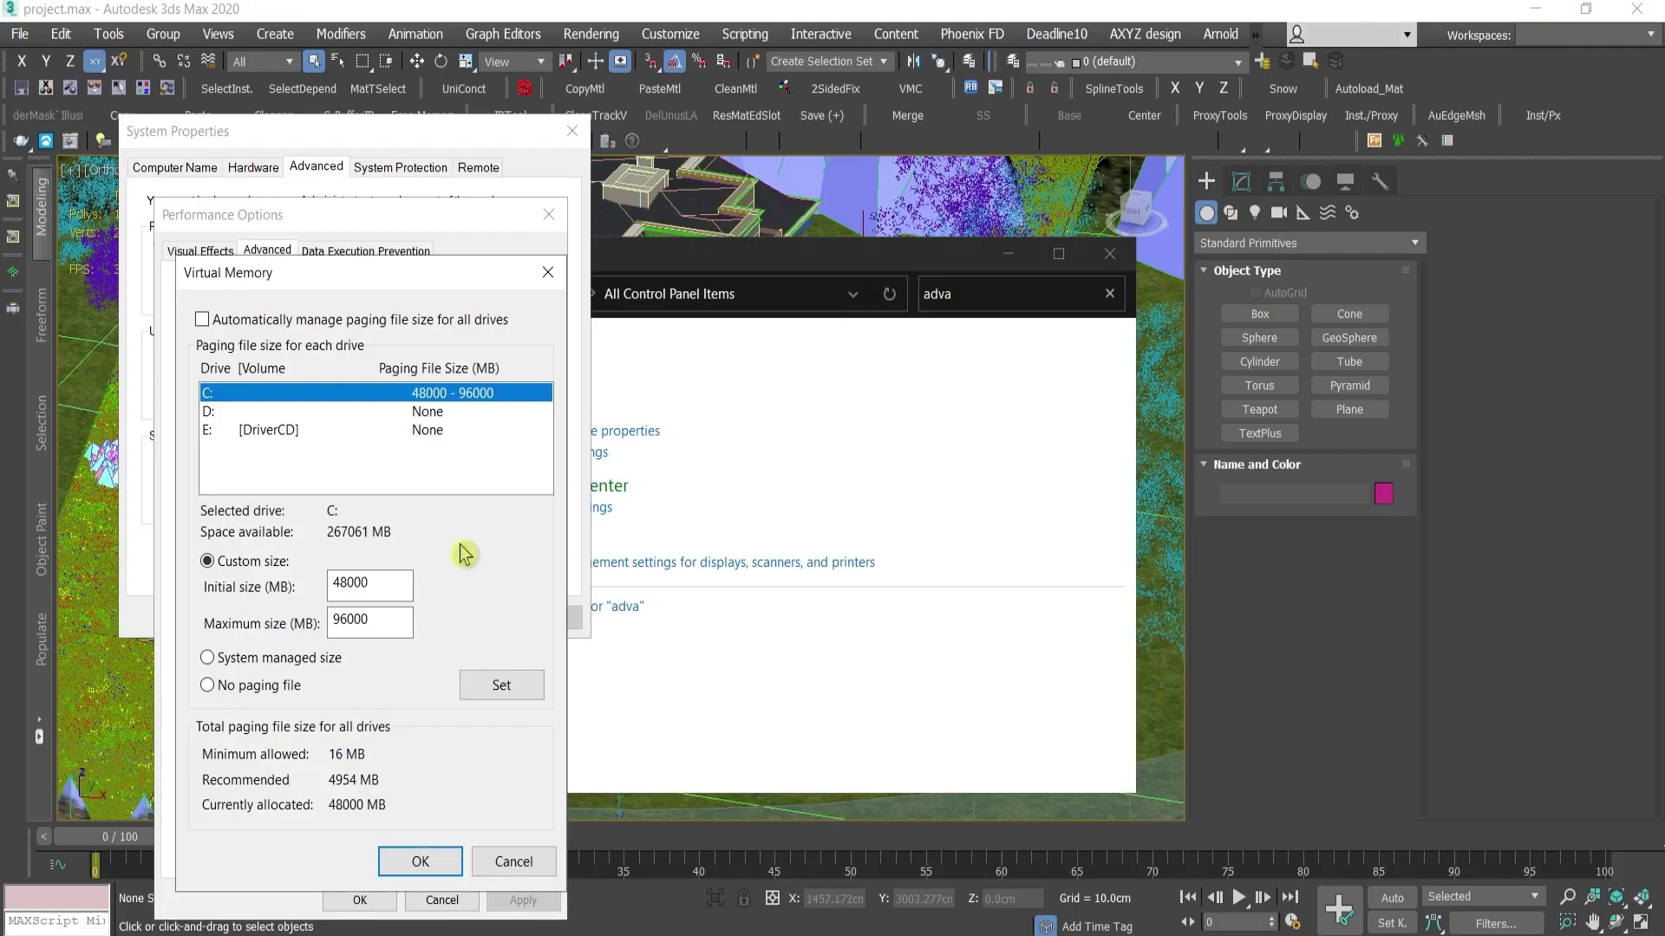
Keep C:'s paging file at 48000–96000 MB and confirm all three dialogs with OK.
{"action": "left_click", "coordinate": [350, 583]}
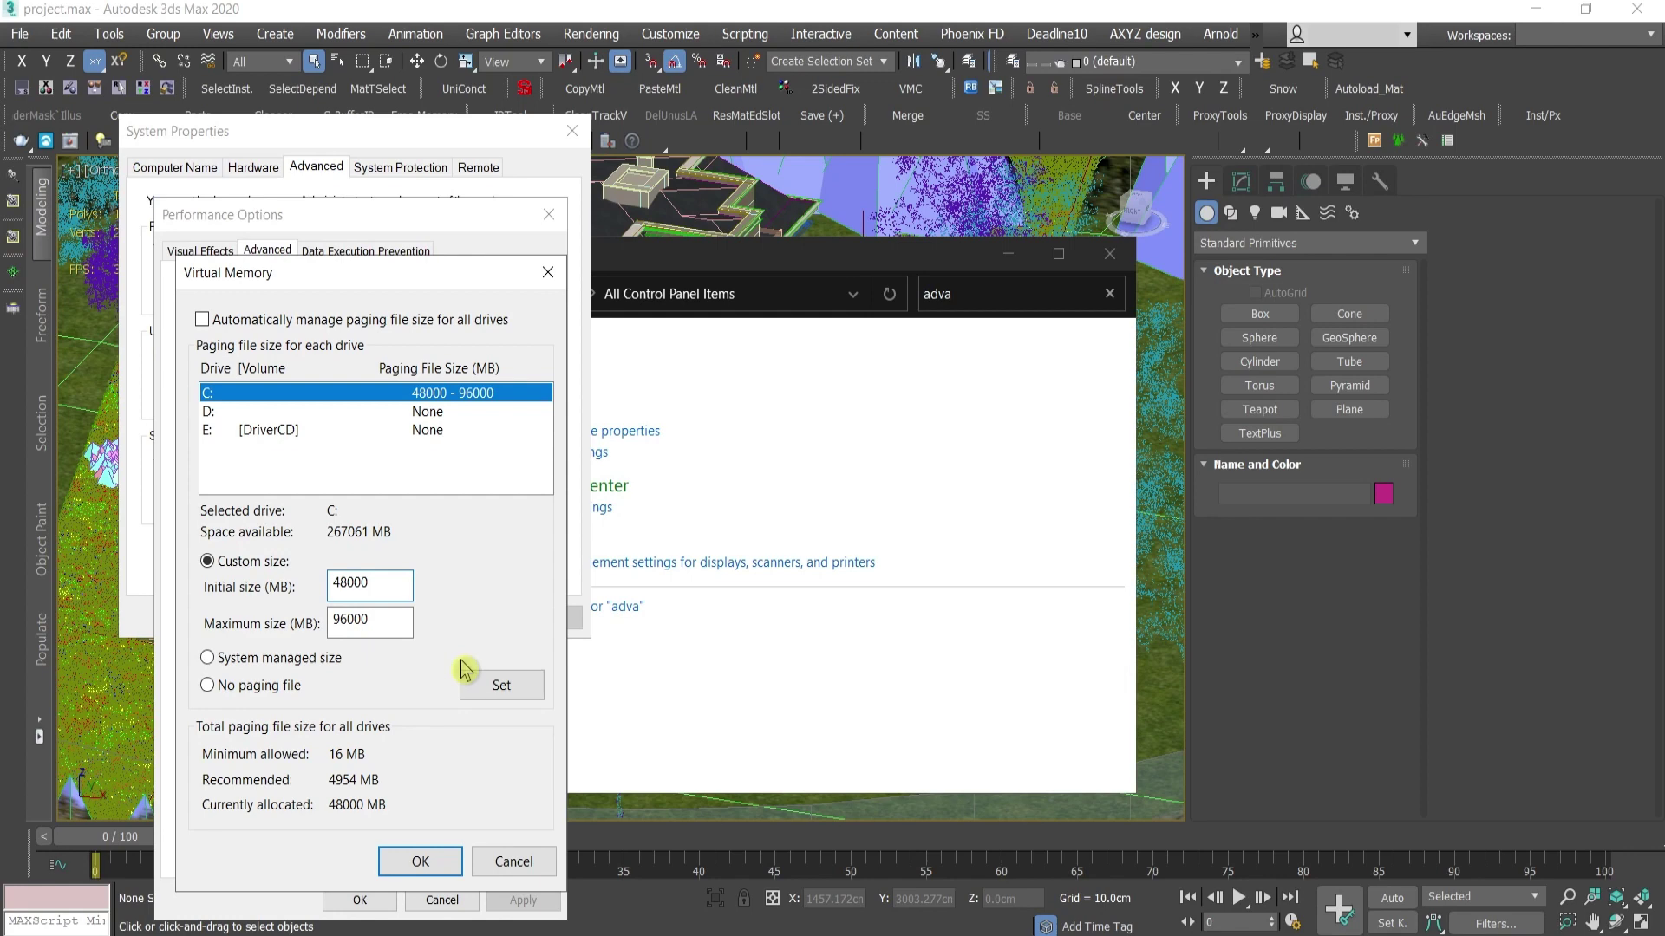
{"action": "left_click_drag", "start_coordinate": [348, 619], "coordinate": [334, 619]}
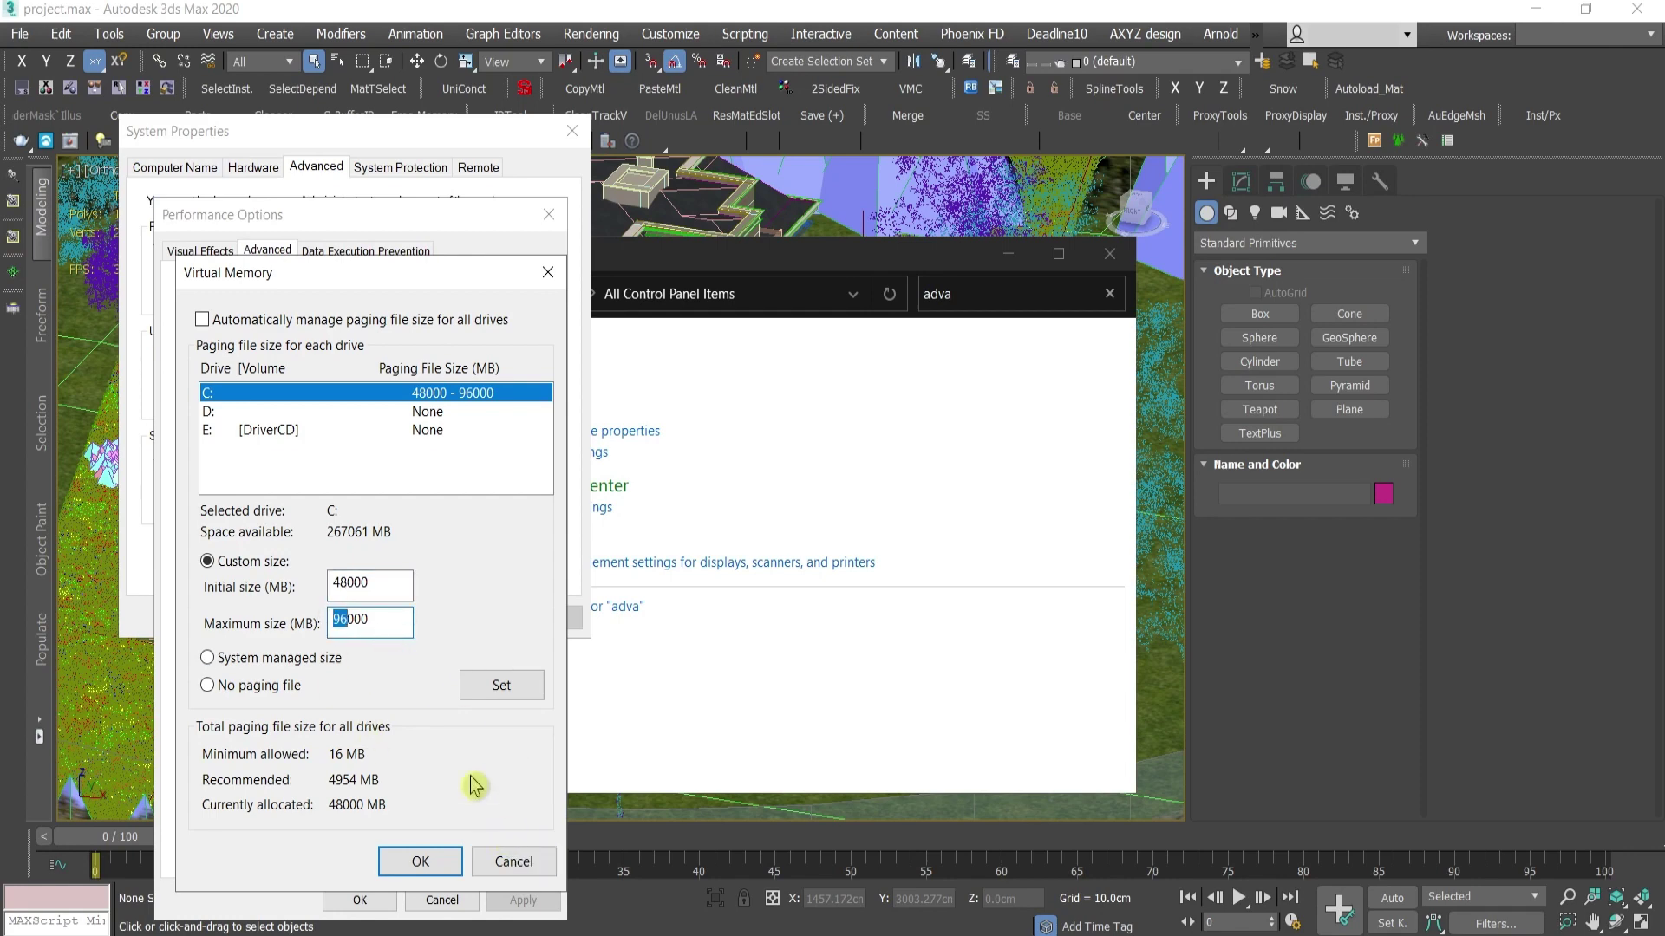
{"action": "left_click", "coordinate": [420, 861]}
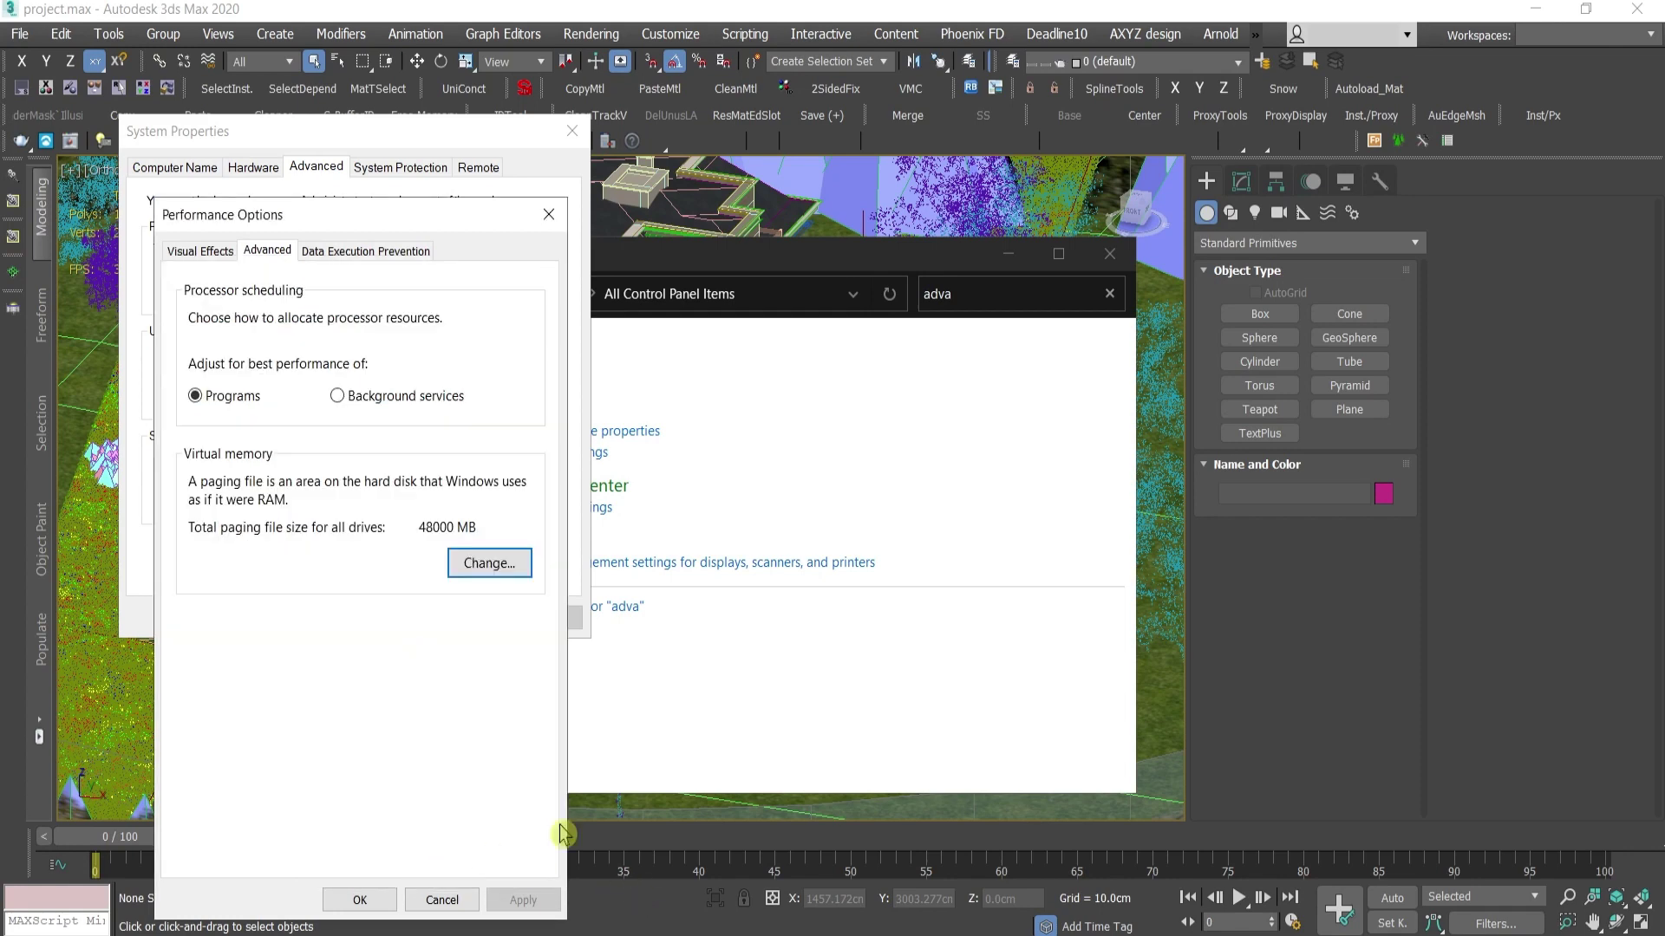
{"action": "left_click", "coordinate": [369, 900]}
{"action": "left_click", "coordinate": [359, 623]}
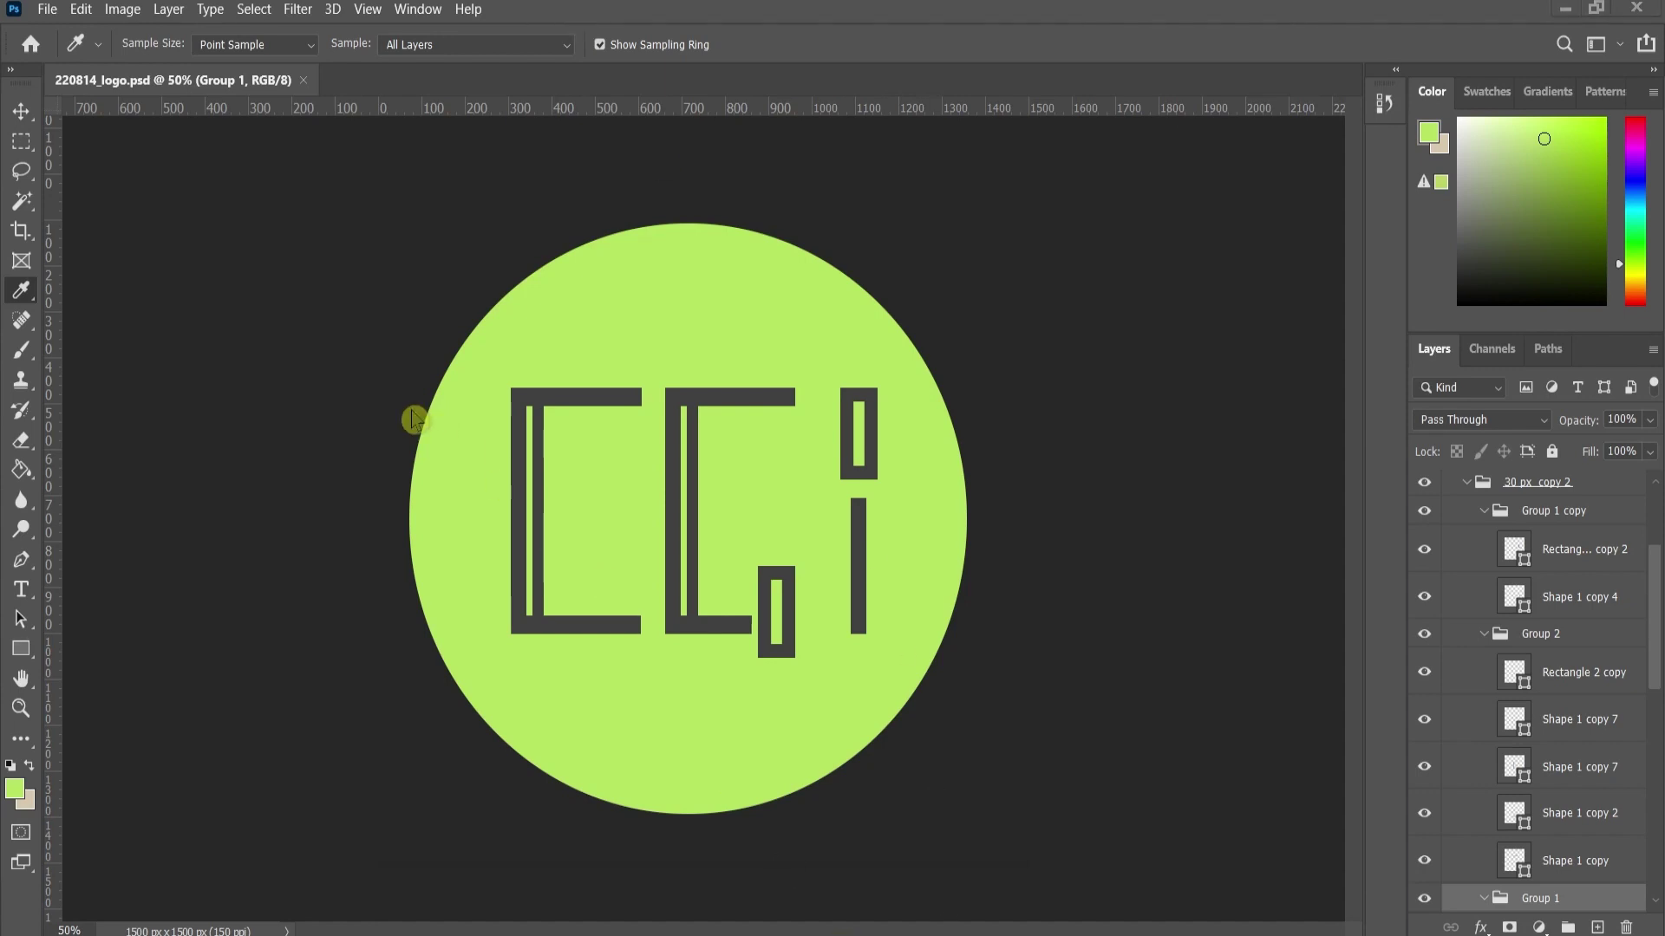
In Preferences > Scratch Disks, tick Active for D:\ alongside C:\ and confirm with OK.
{"action": "left_click", "coordinate": [48, 10]}
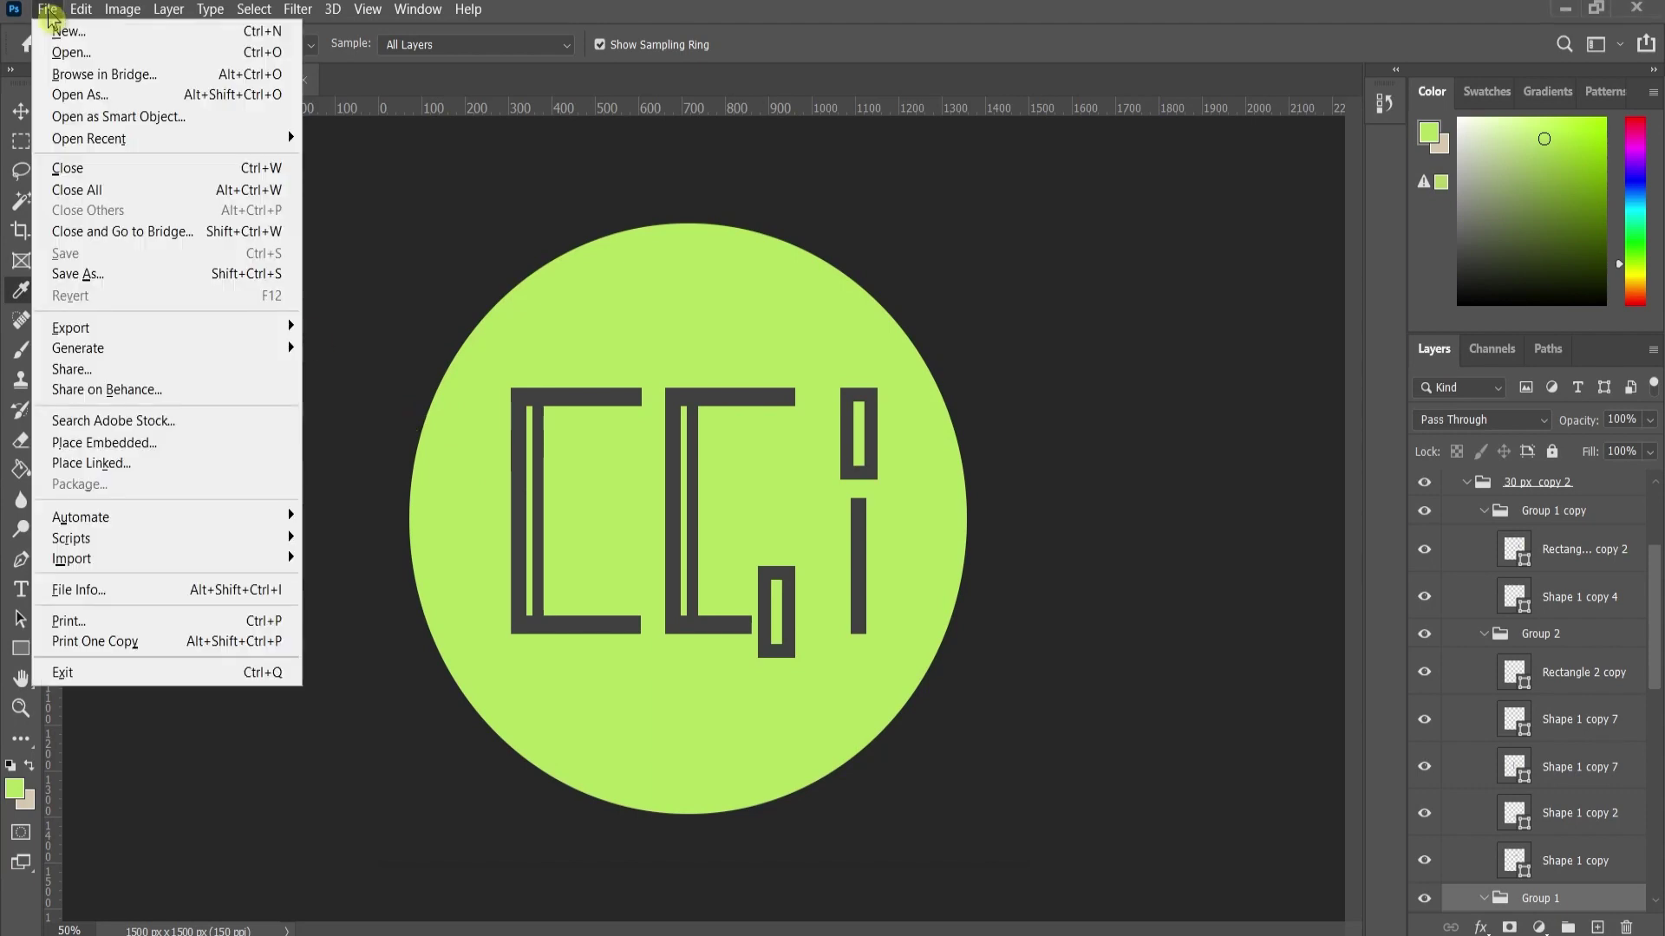
{"action": "mouse_move", "coordinate": [78, 12]}
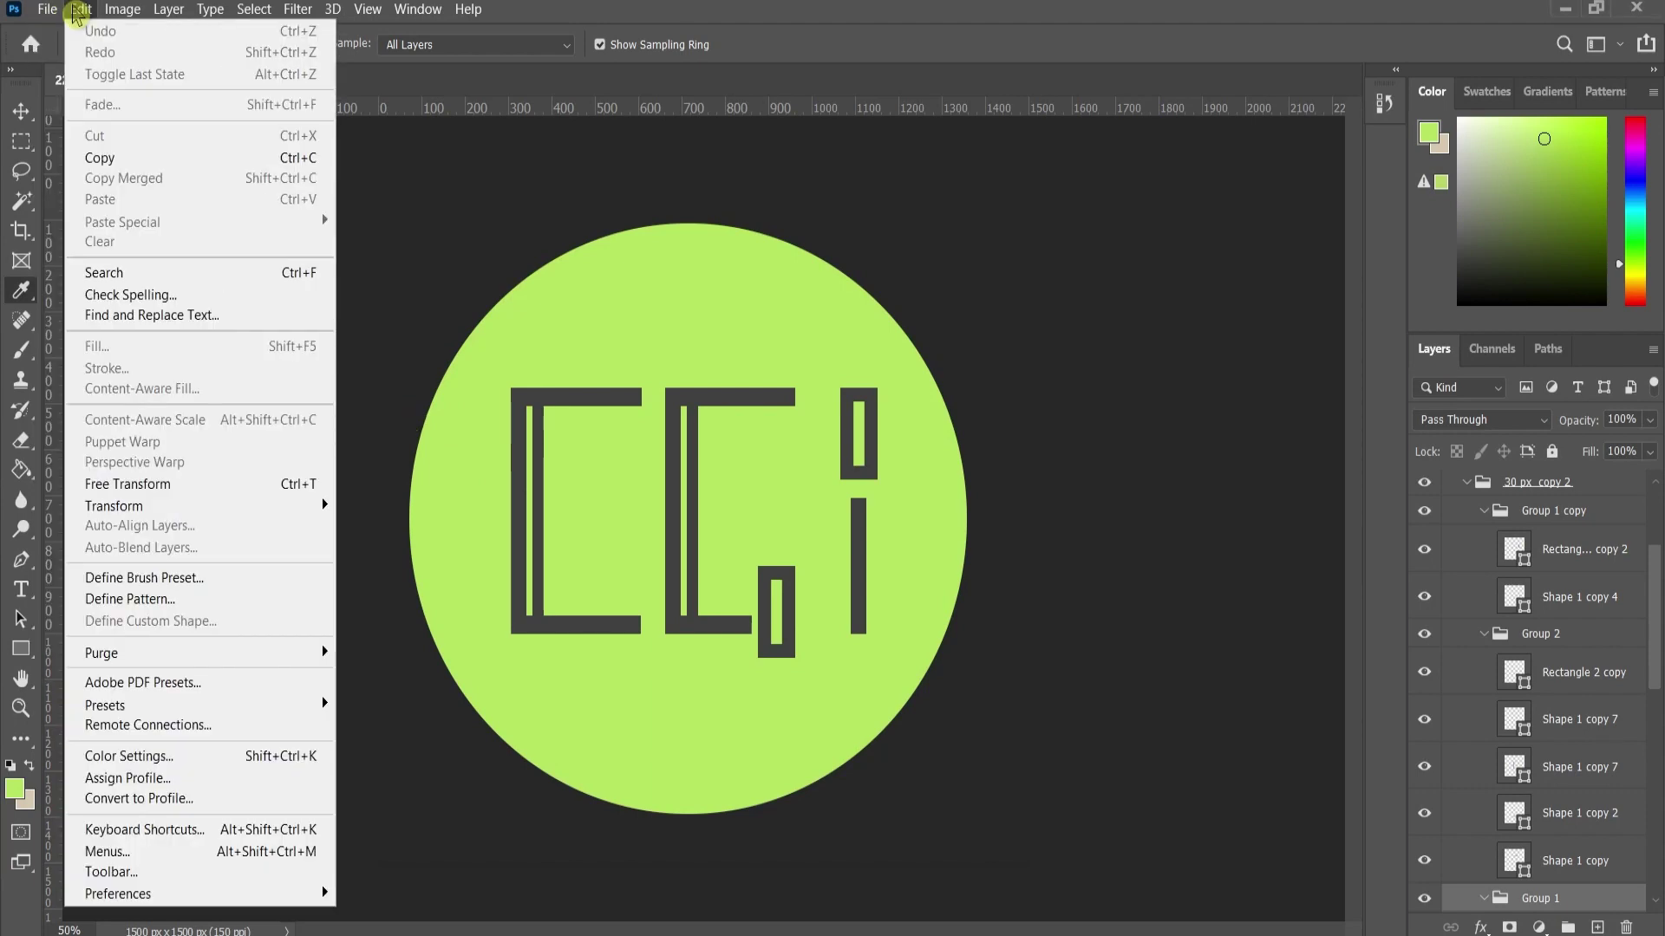
{"action": "mouse_move", "coordinate": [214, 893]}
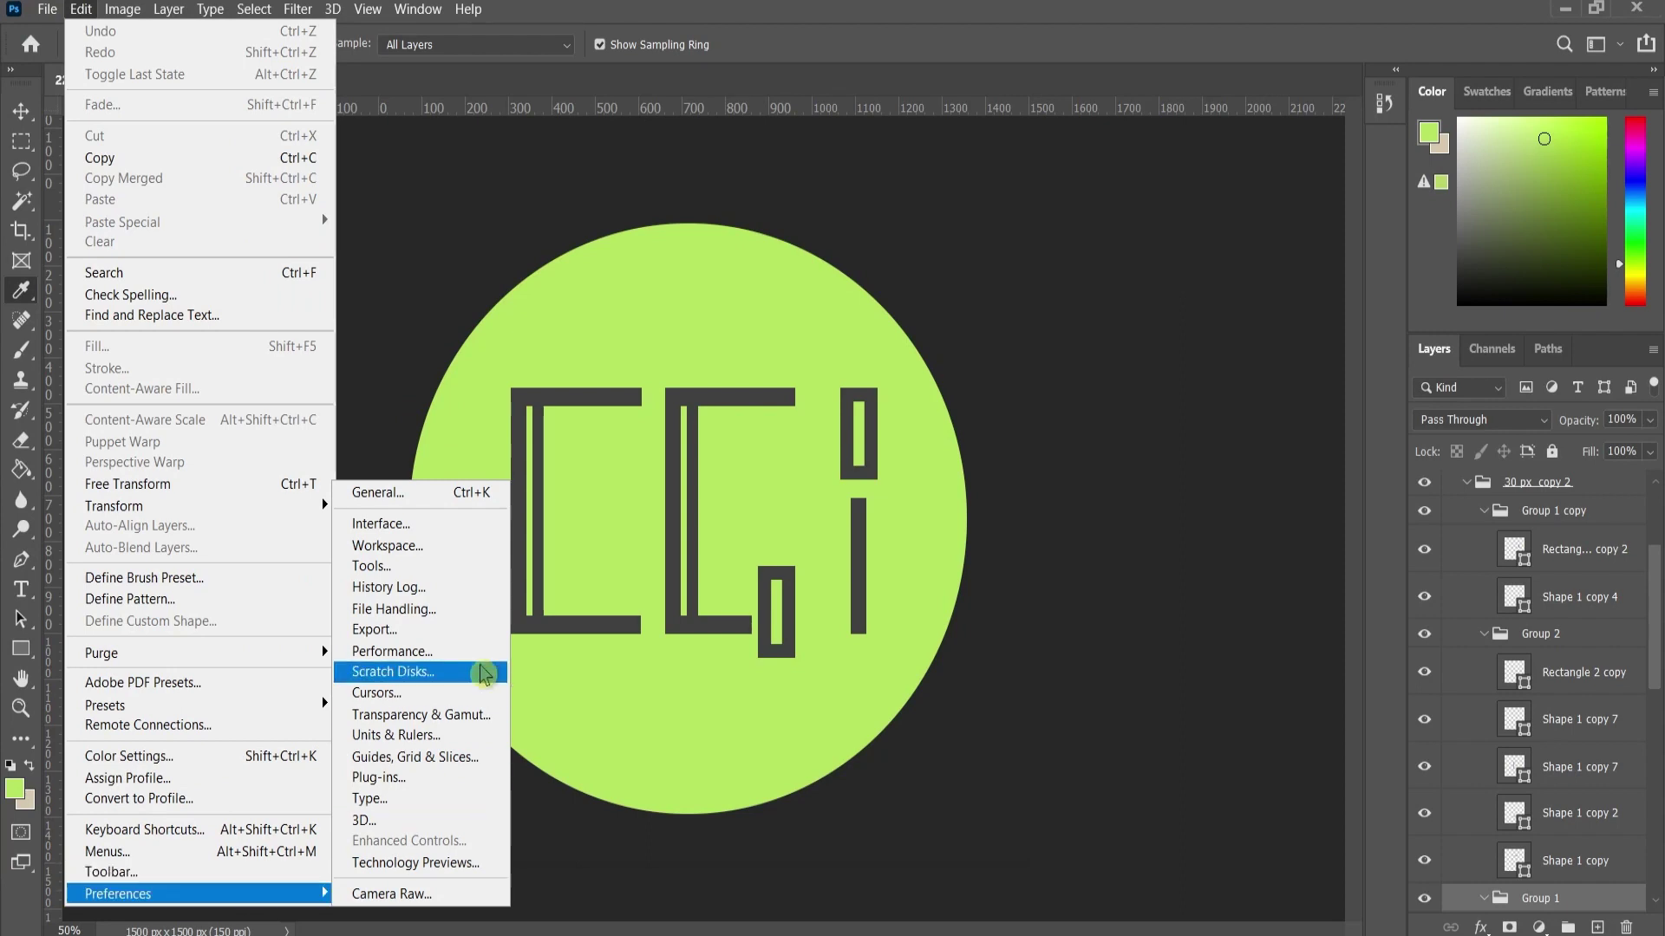
{"action": "left_click", "coordinate": [483, 674]}
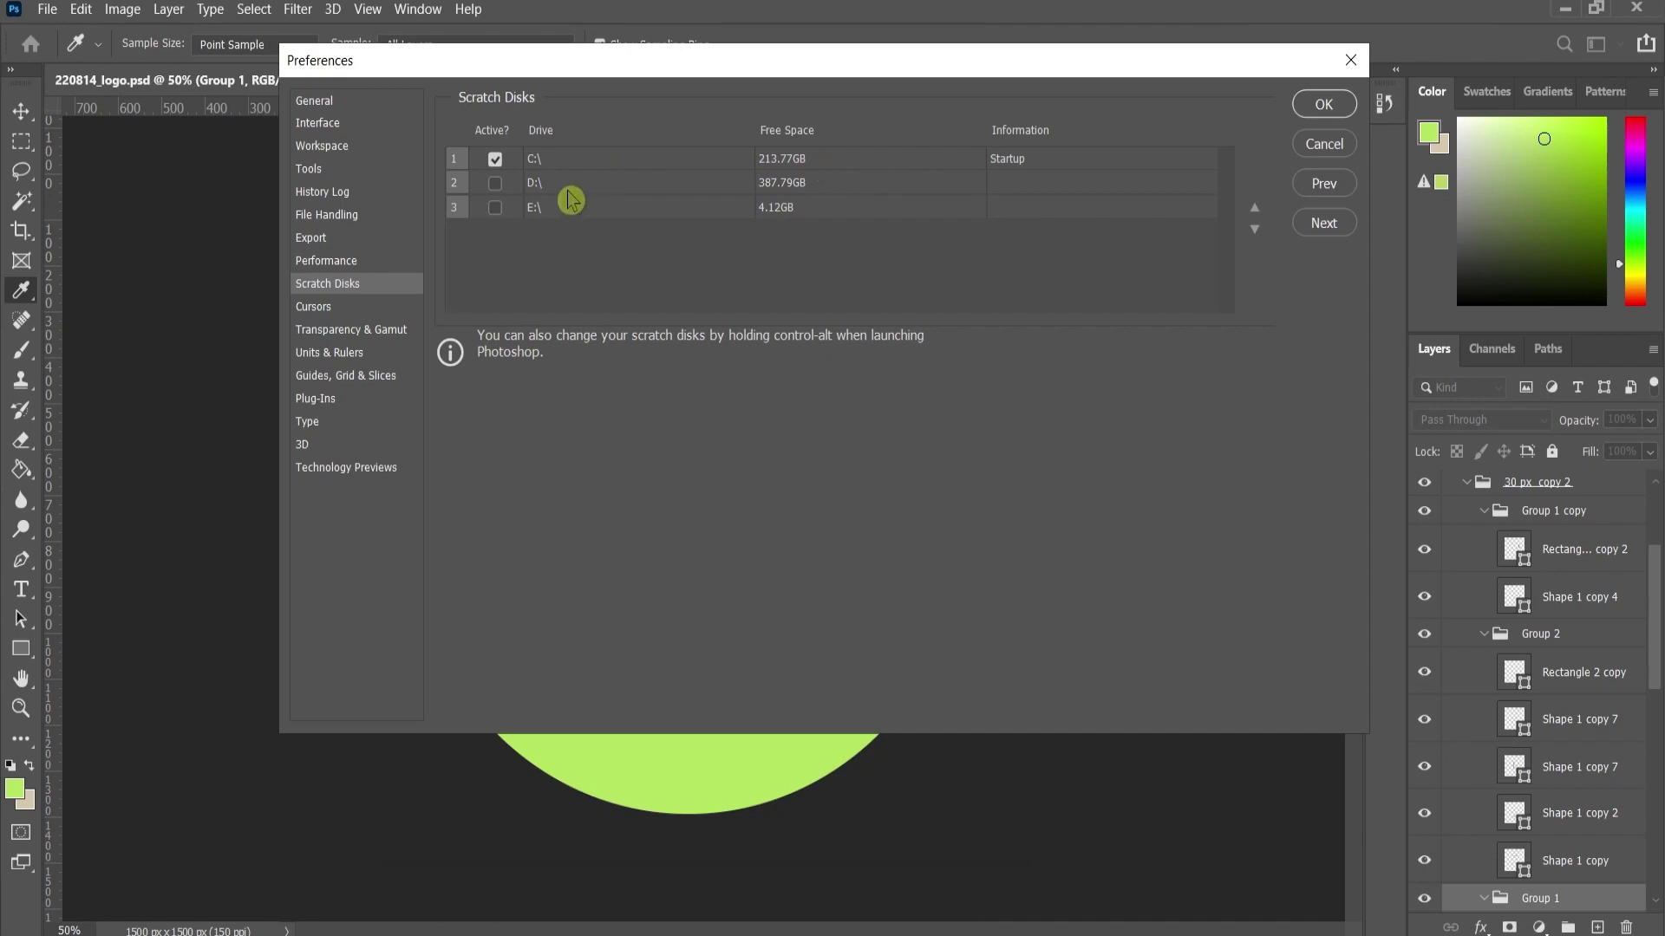
{"action": "left_click", "coordinate": [495, 183]}
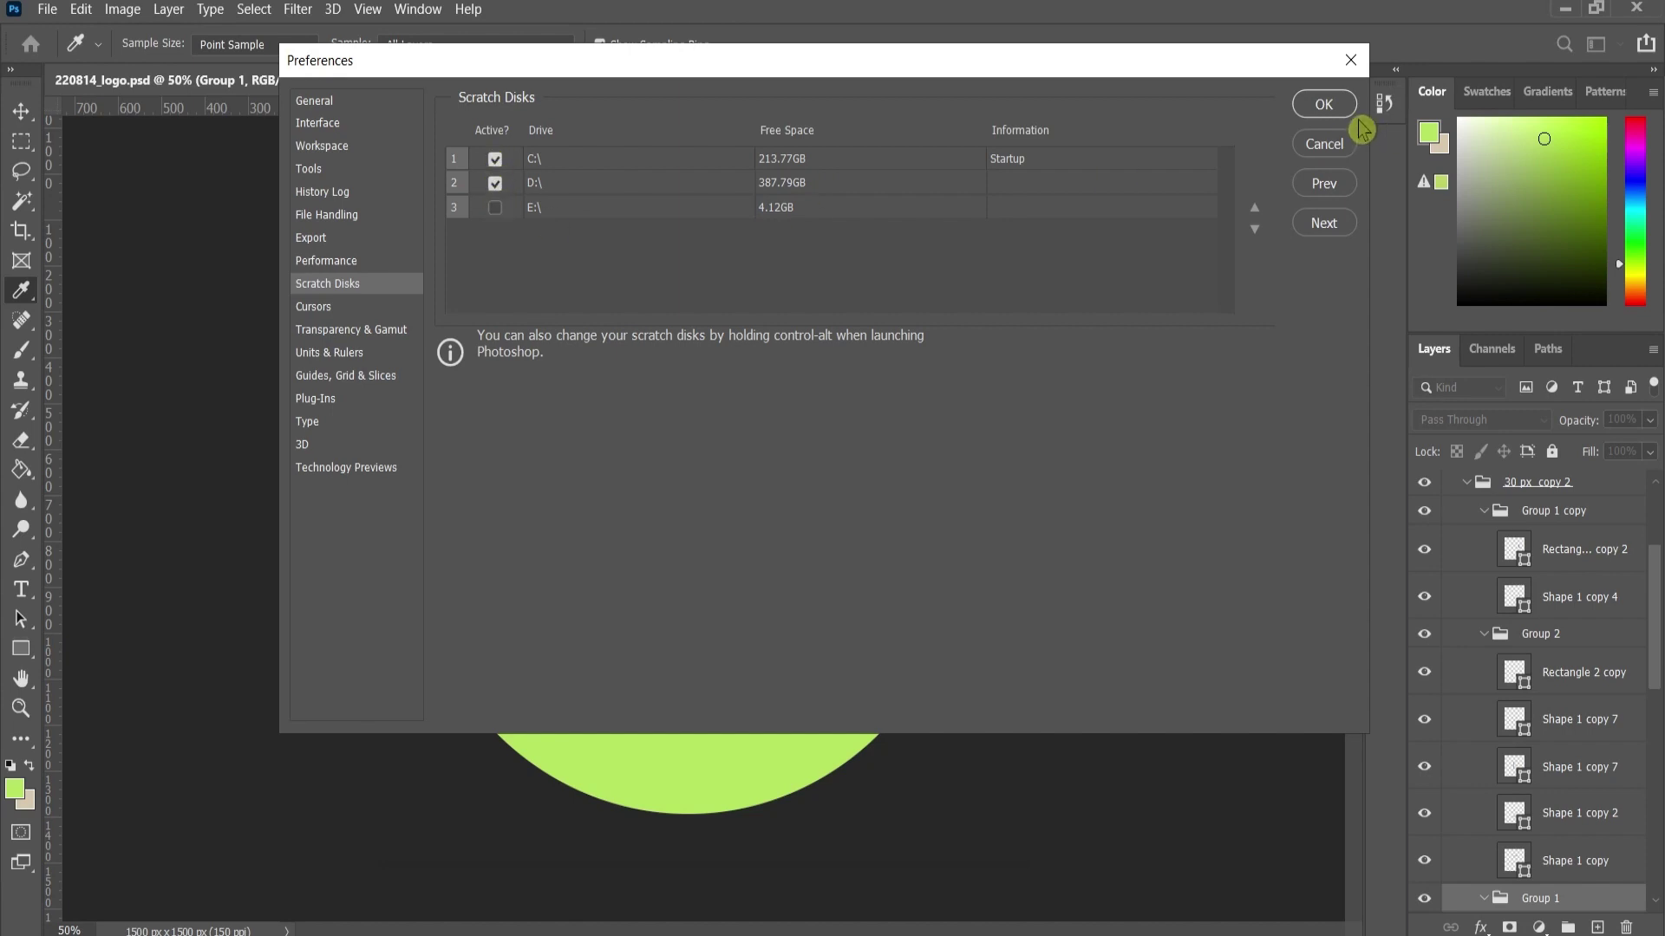
{"action": "left_click", "coordinate": [1333, 105]}
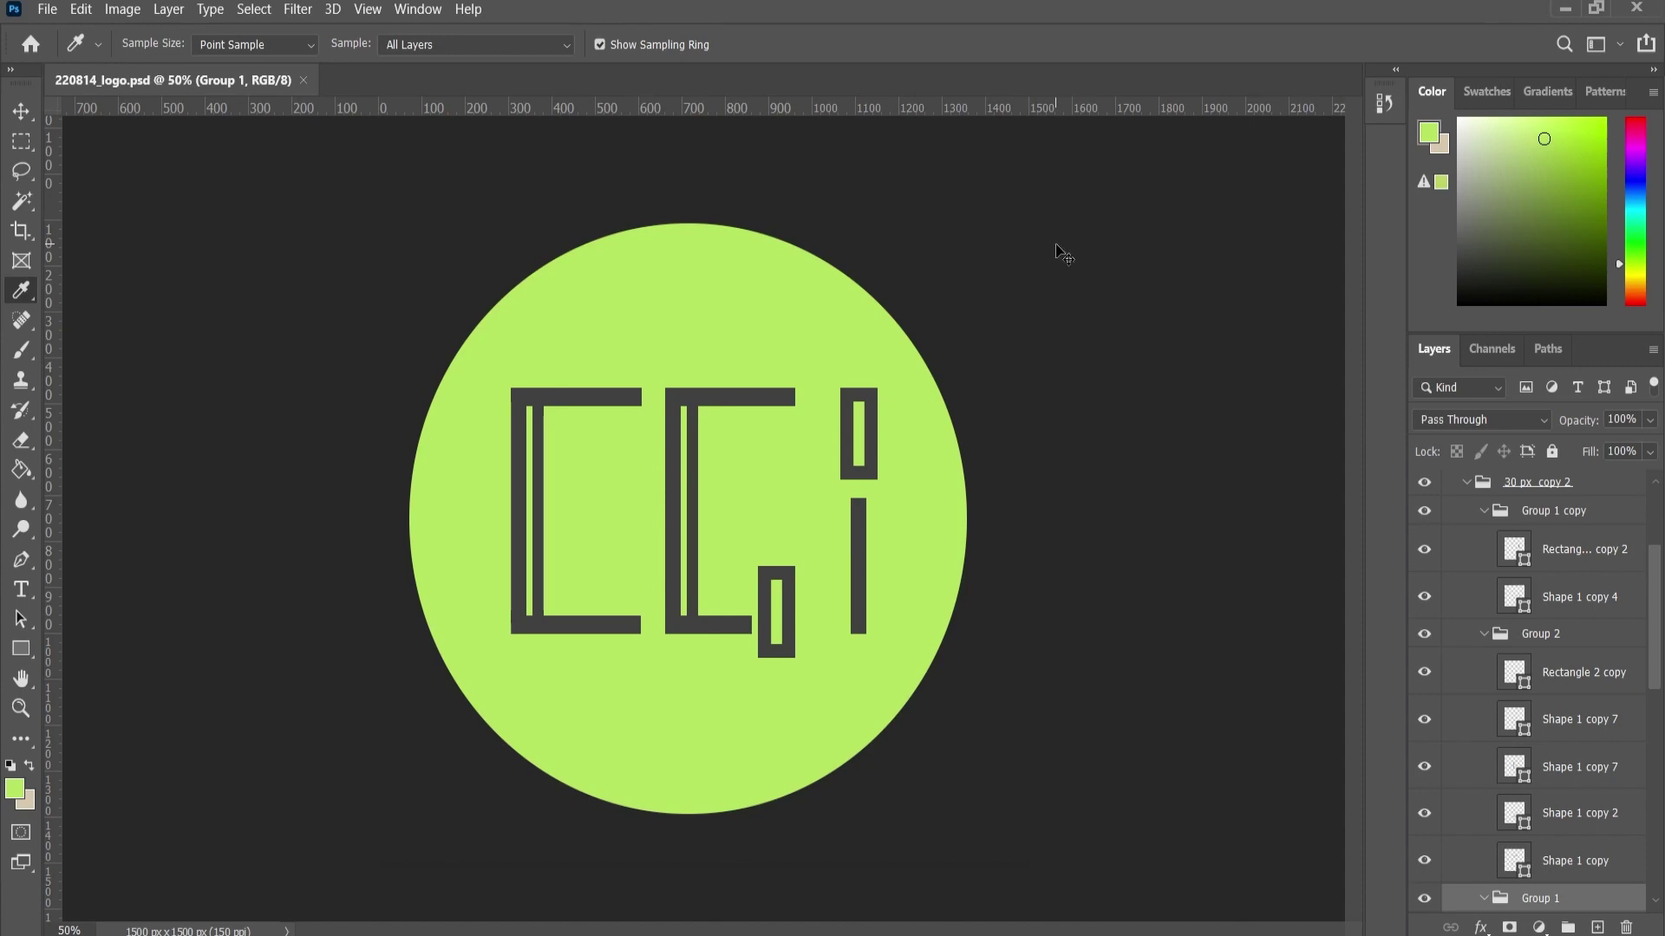
{"action": "left_click", "coordinate": [849, 25]}
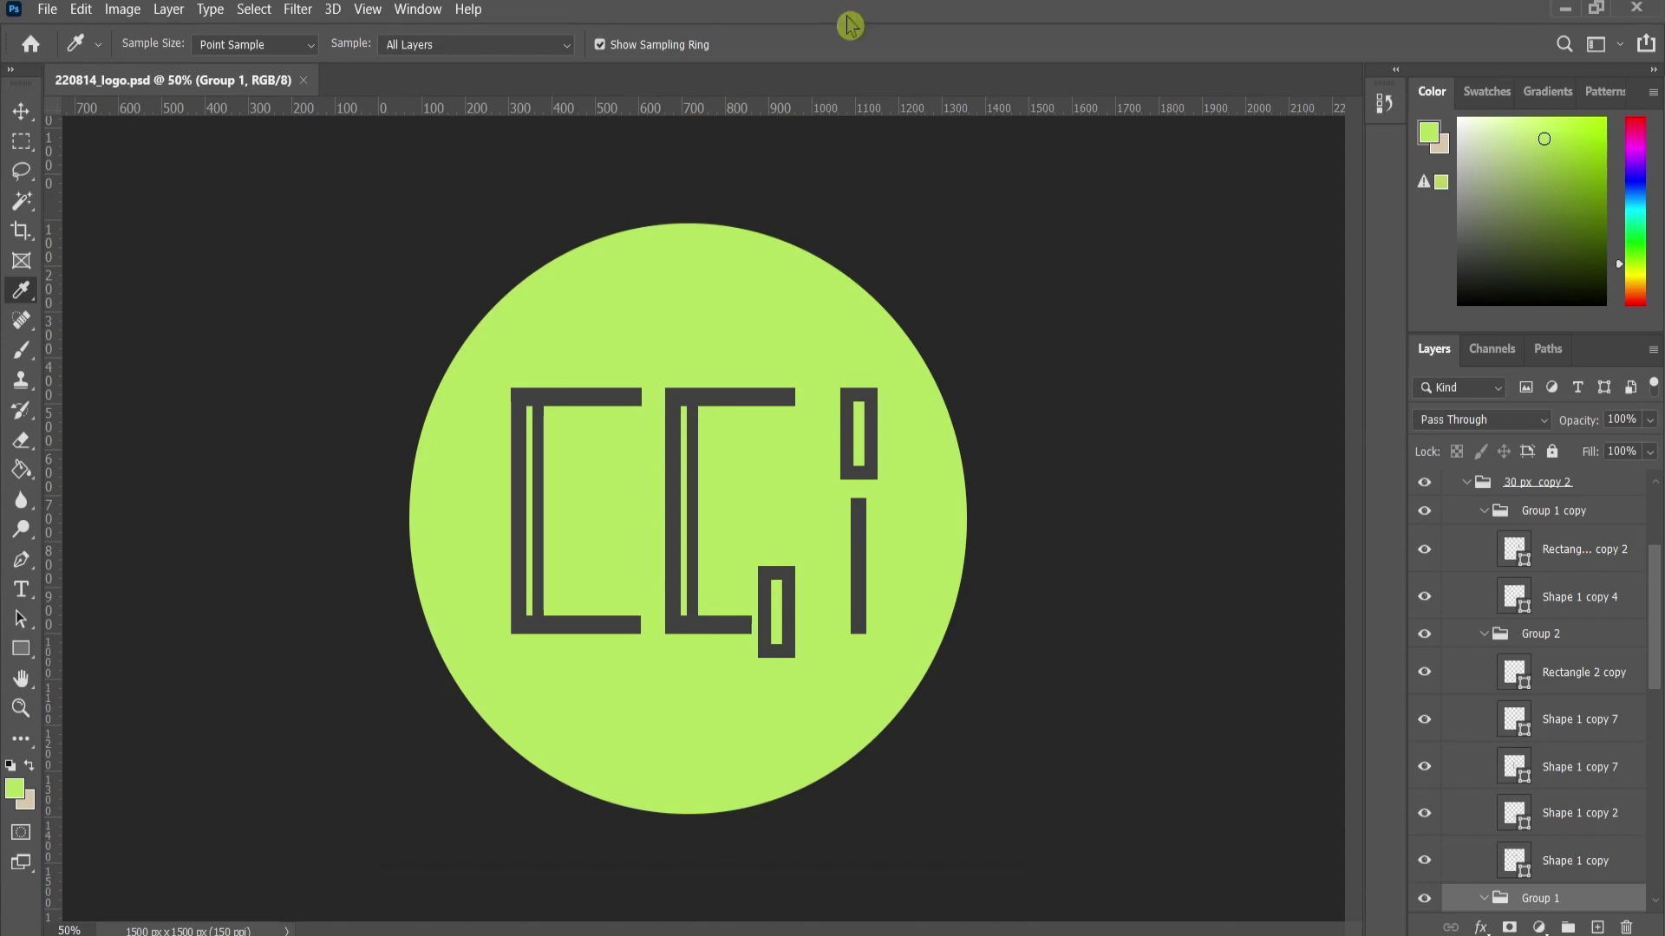